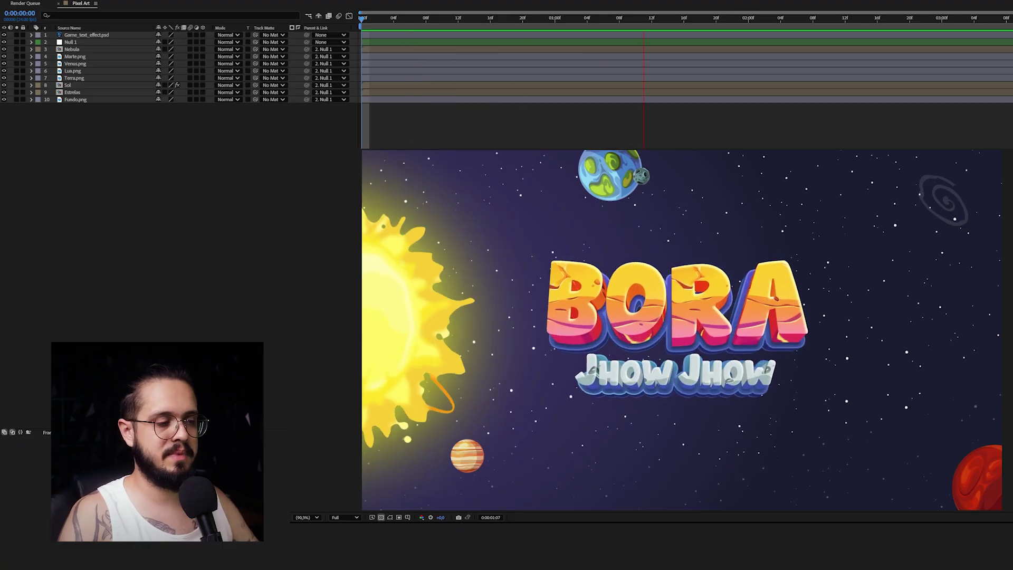
# - Create a new adjustment layer above all layers in the Pixel Art composition and give it a red label
pyautogui.rightClick(118, 170)
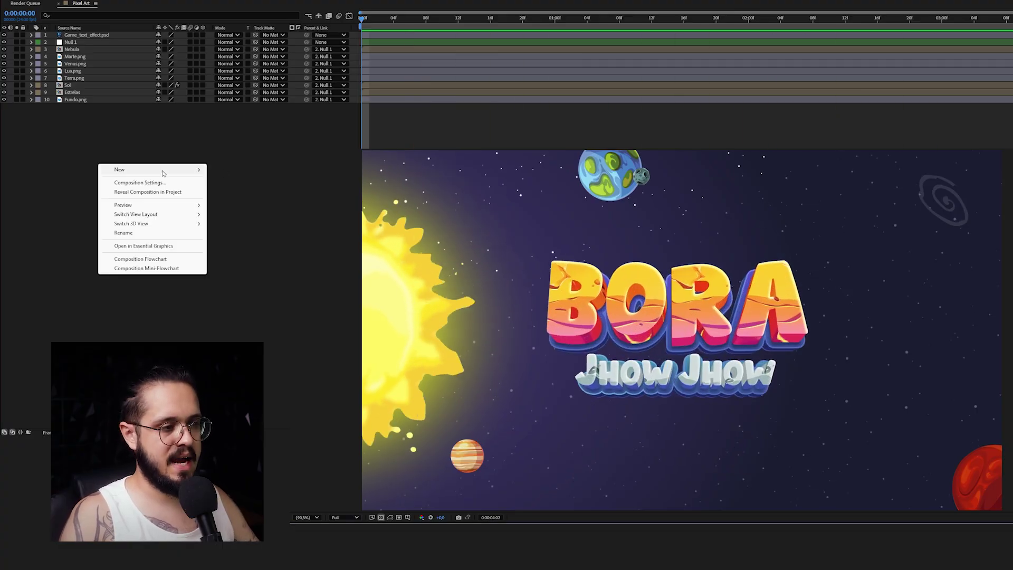
pyautogui.moveTo(153, 170)
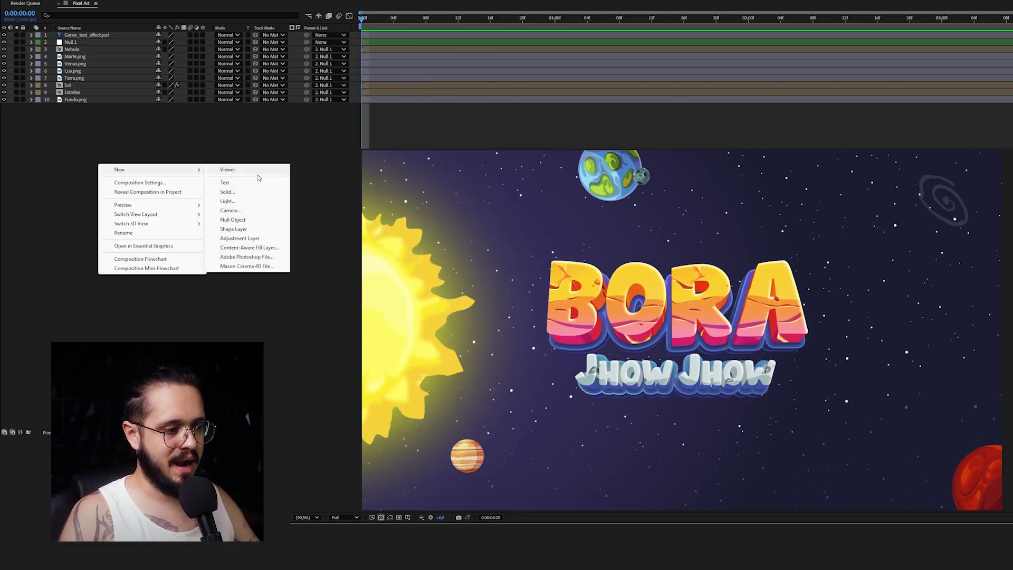
pyautogui.click(251, 238)
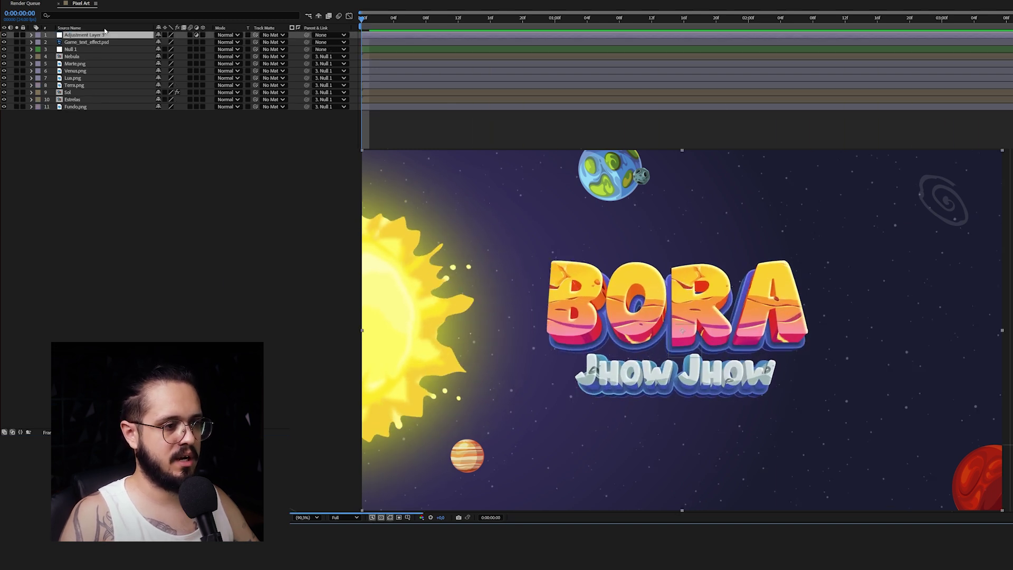
pyautogui.click(38, 35)
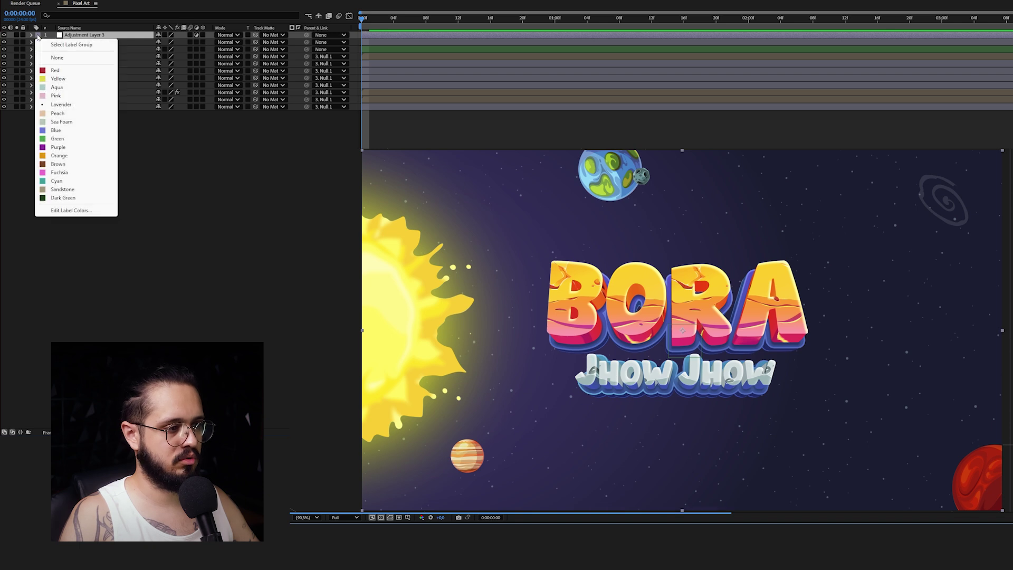
pyautogui.click(55, 70)
pyautogui.click(212, 210)
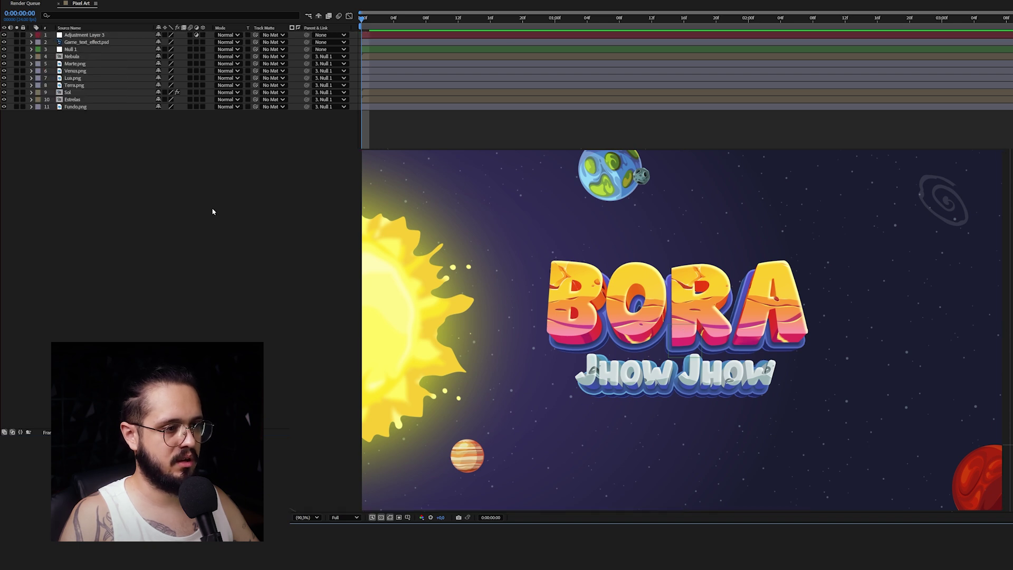
# - Apply the Posterize effect to the red adjustment layer
pyautogui.click(94, 36)
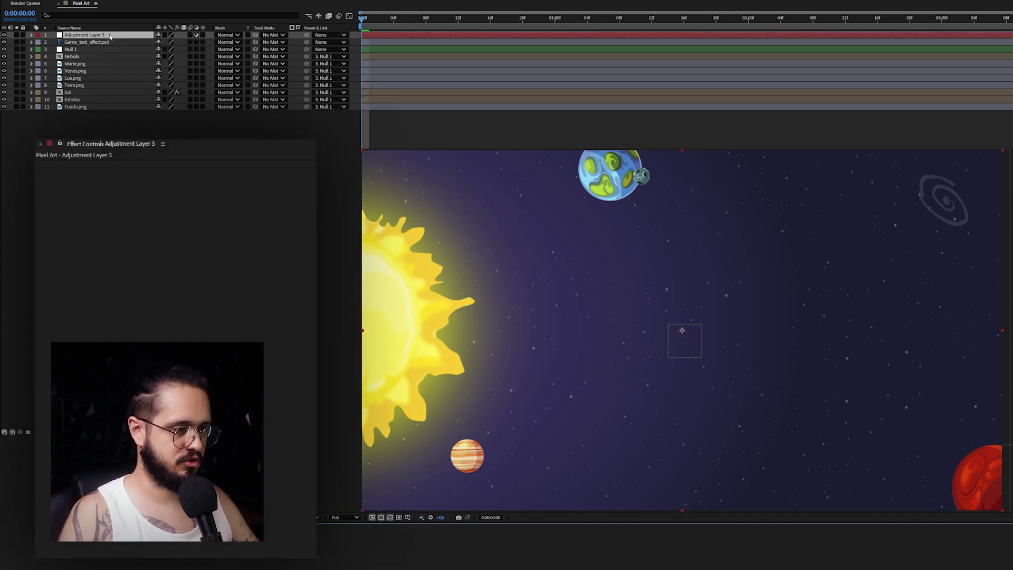
pyautogui.hotkey('ctrl', 'space')
pyautogui.write('poster')
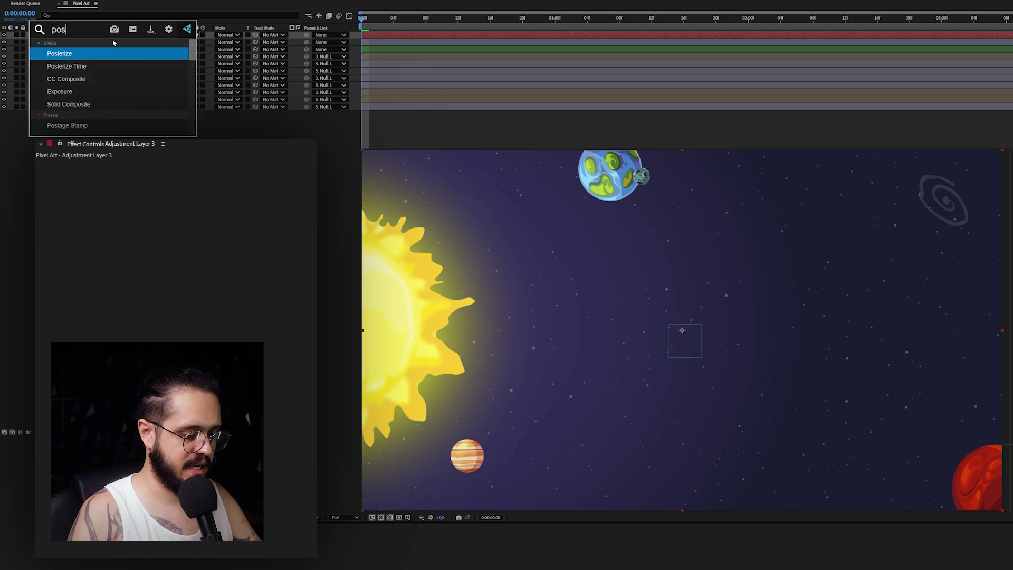
pyautogui.click(118, 52)
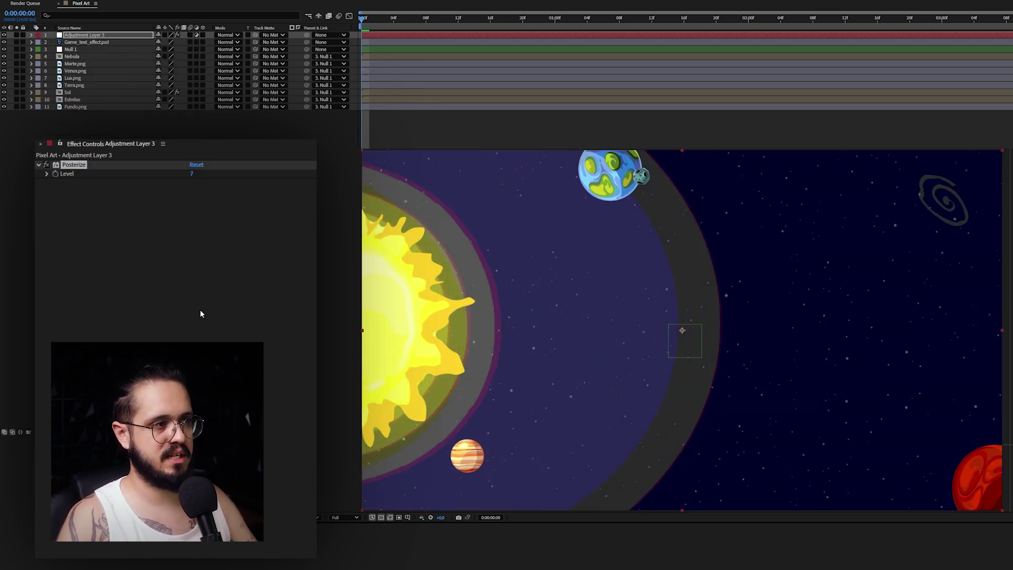
pyautogui.click(118, 237)
pyautogui.click(80, 165)
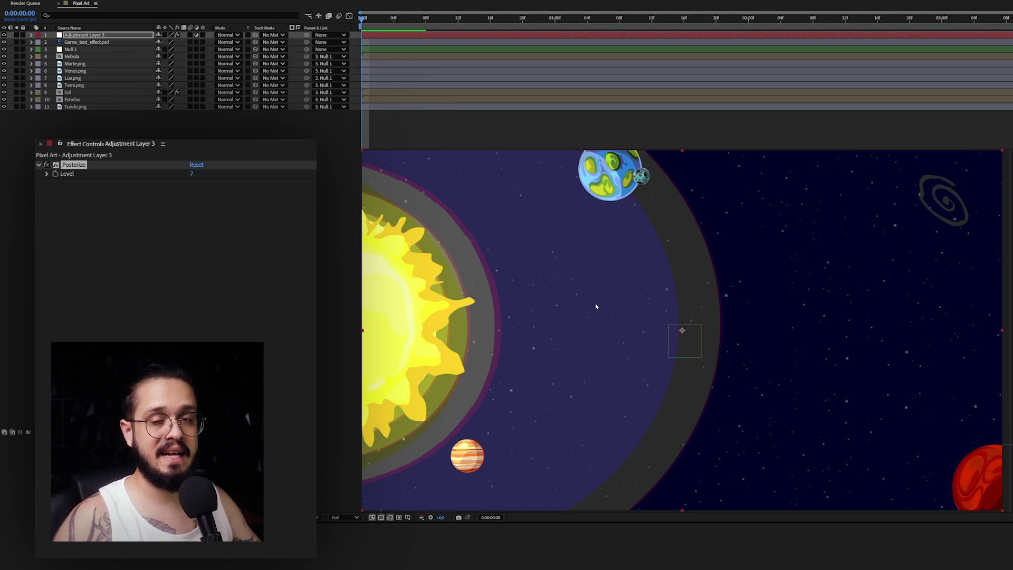
pyautogui.click(47, 165)
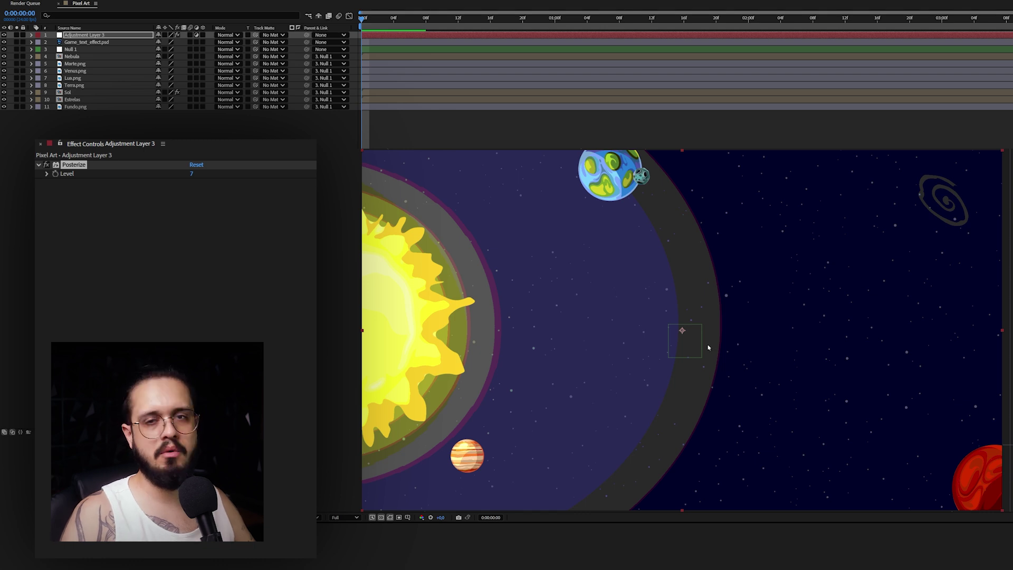
pyautogui.click(229, 296)
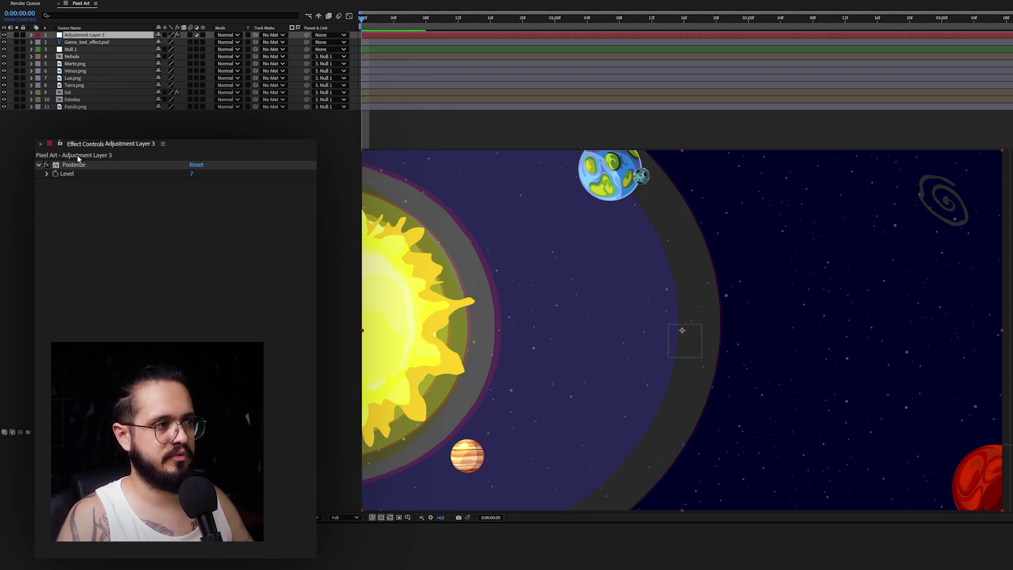
# - Set the Posterize level on the adjustment layer to 40
pyautogui.click(192, 173)
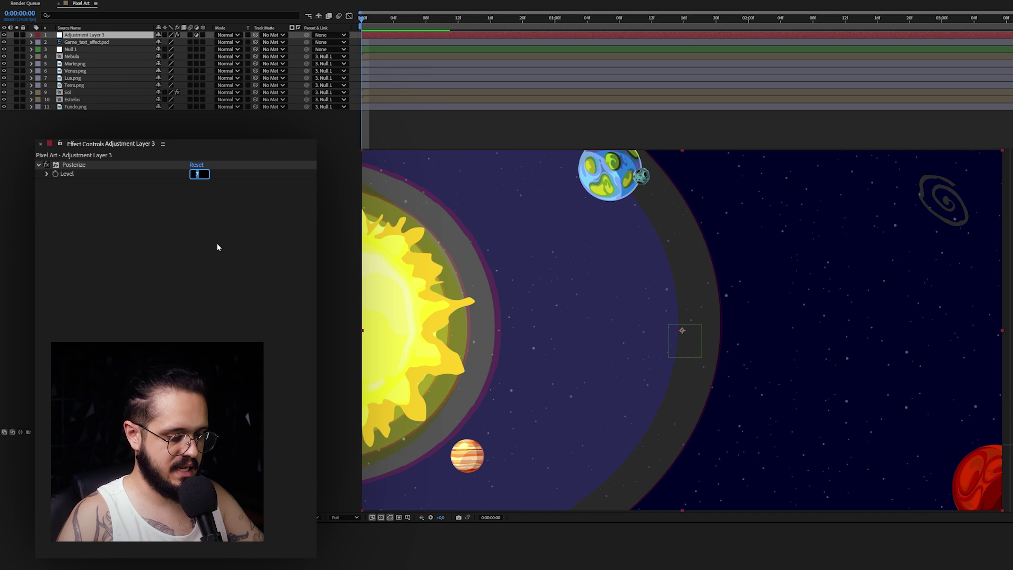
pyautogui.write('40')
pyautogui.press('Return')
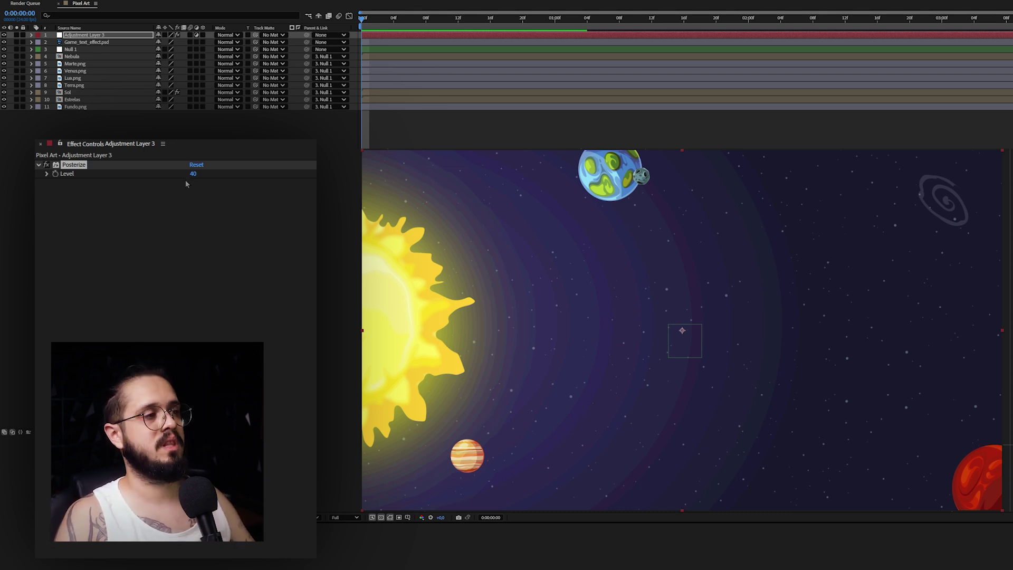
pyautogui.click(150, 226)
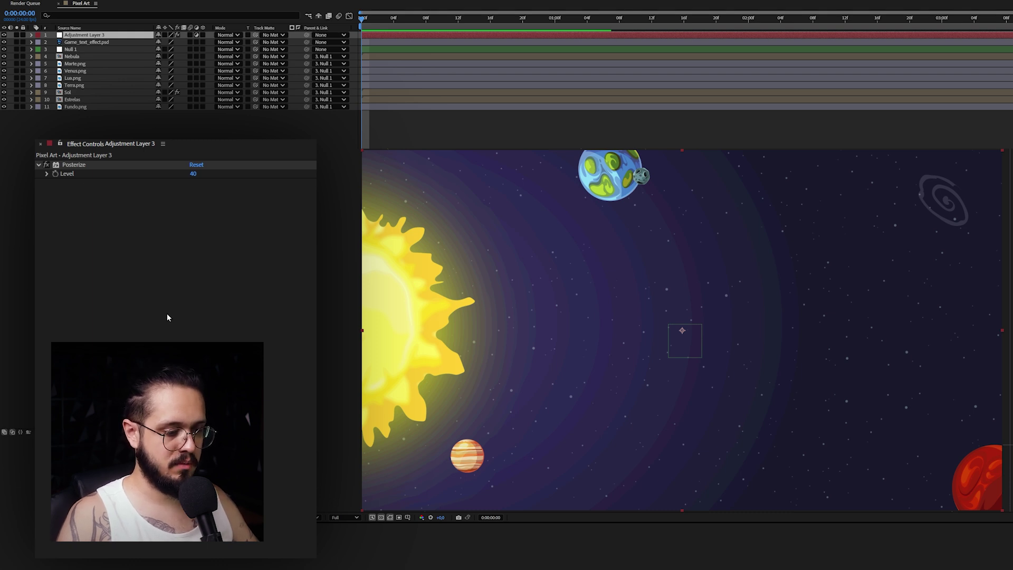
# - Apply the CC Block Load effect to the adjustment layer and turn off its Start Cleared option
pyautogui.hotkey('ctrl', 'space')
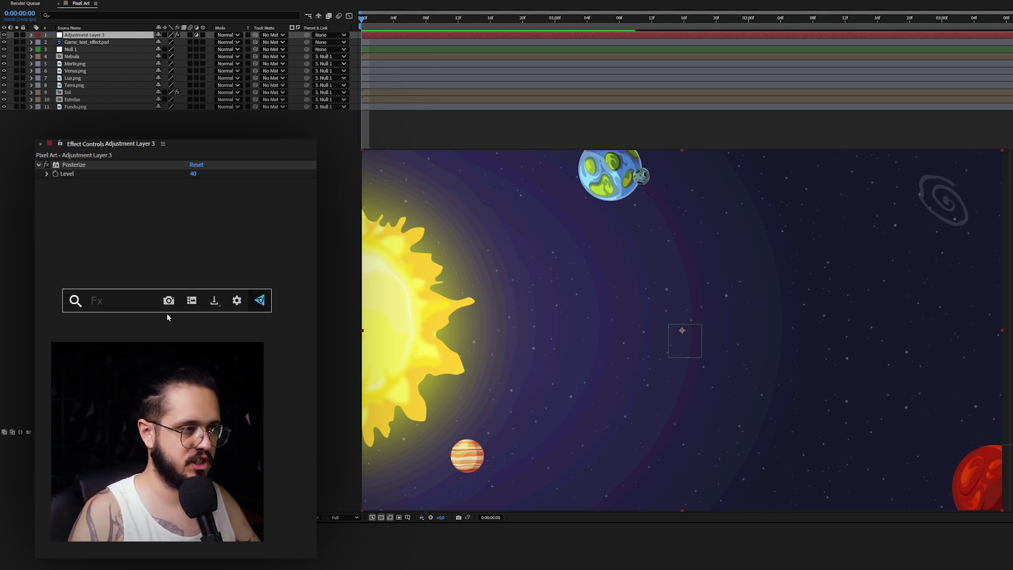
pyautogui.write('cc blo')
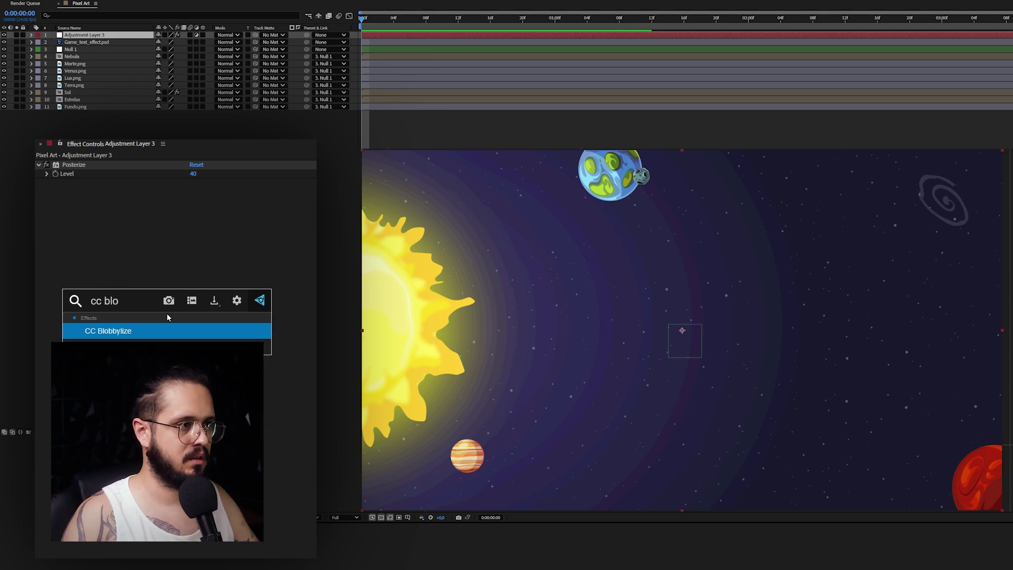
pyautogui.write('ck')
pyautogui.click(106, 328)
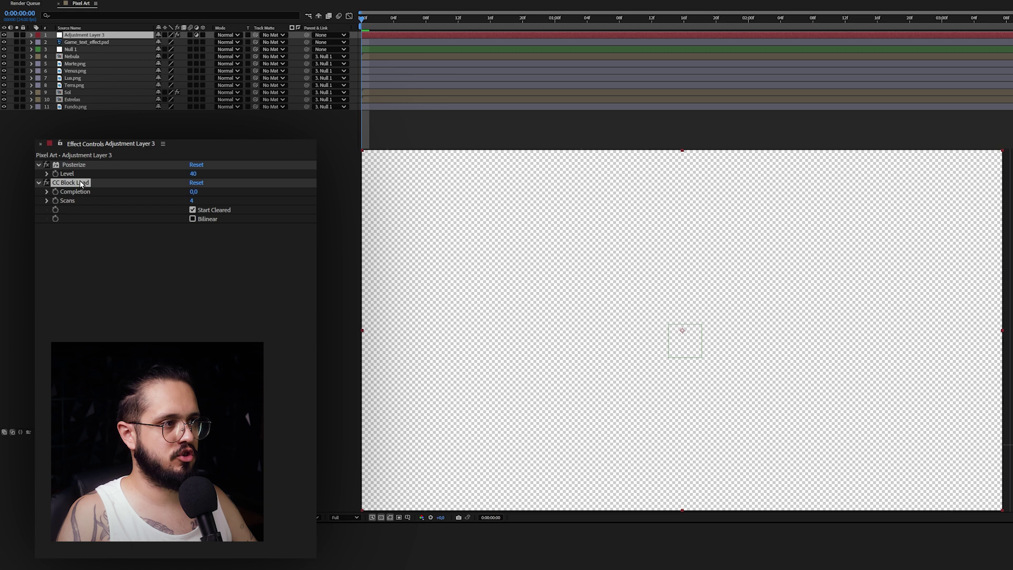
pyautogui.click(81, 183)
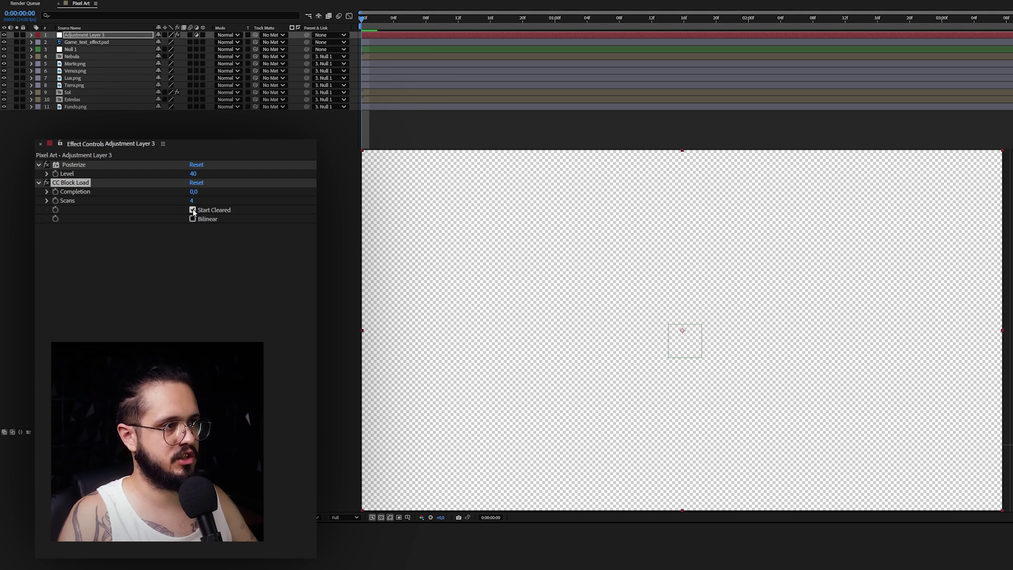
pyautogui.click(192, 209)
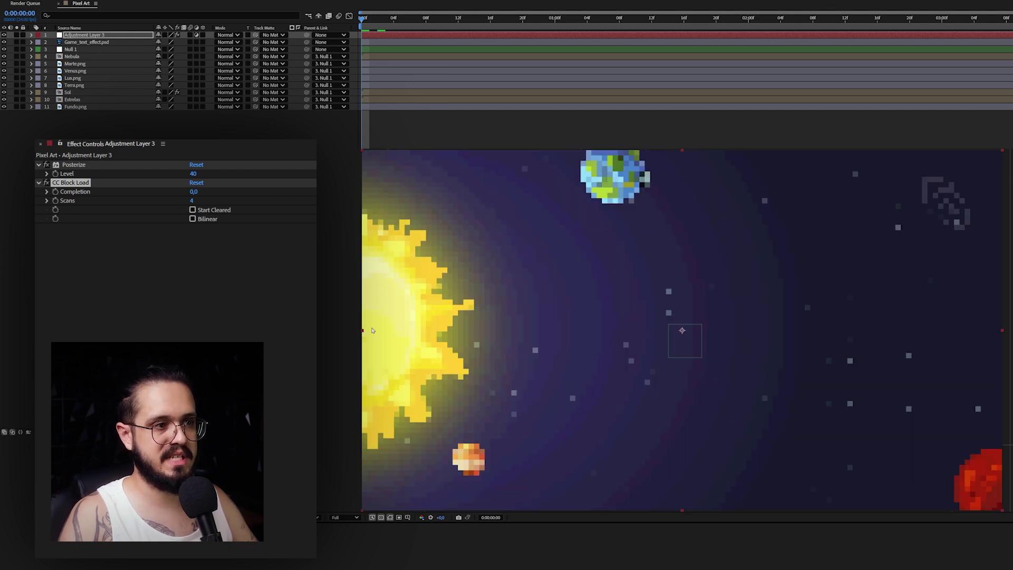
pyautogui.click(299, 398)
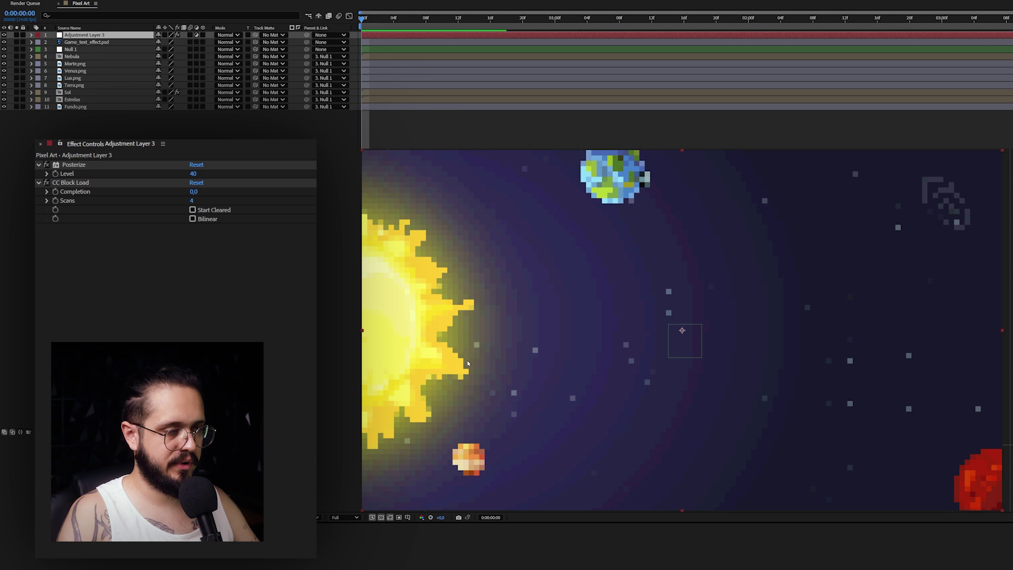
# - Set the CC Block Load Scans value to 3
pyautogui.click(193, 202)
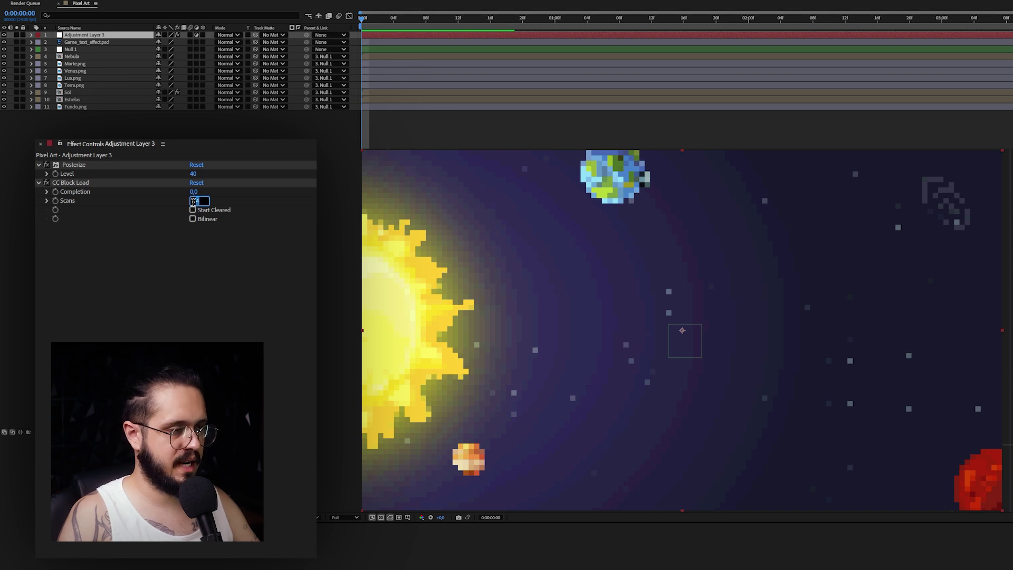
pyautogui.write('3')
pyautogui.press('Return')
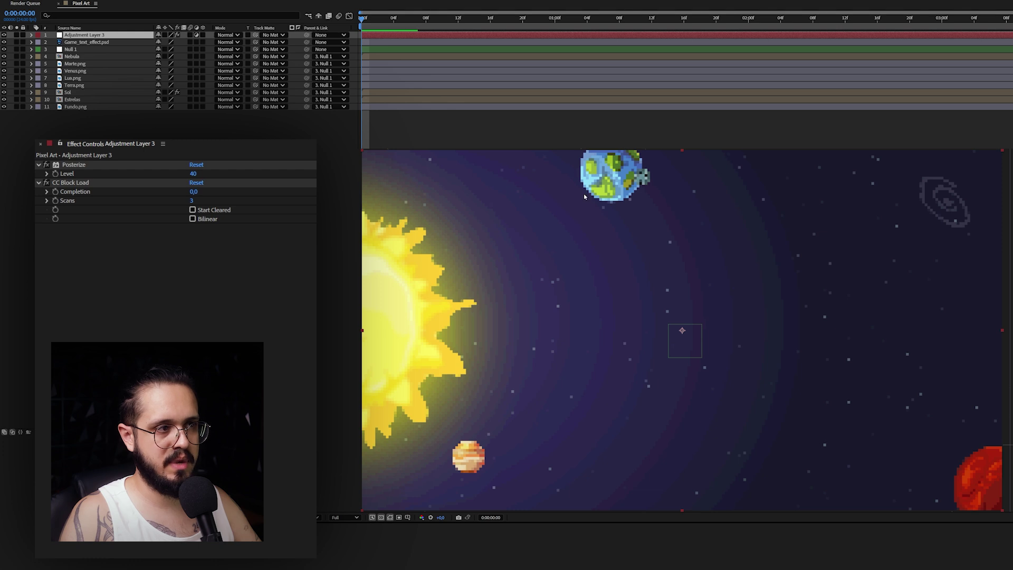
# - Try a CC Block Load Scans value of 2, and return it to 3
pyautogui.click(195, 200)
pyautogui.write('2')
pyautogui.press('Return')
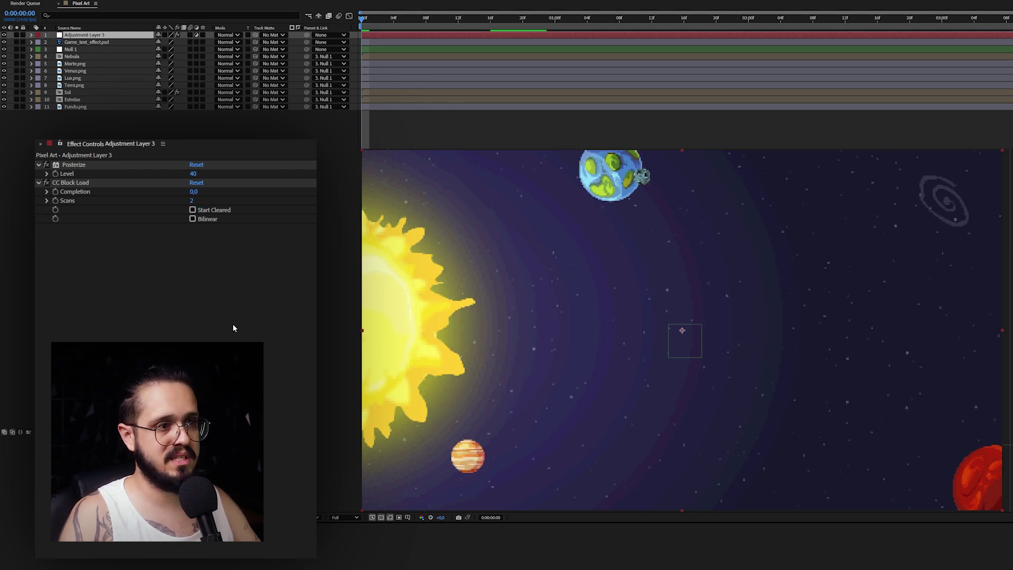
pyautogui.click(193, 201)
pyautogui.write('3')
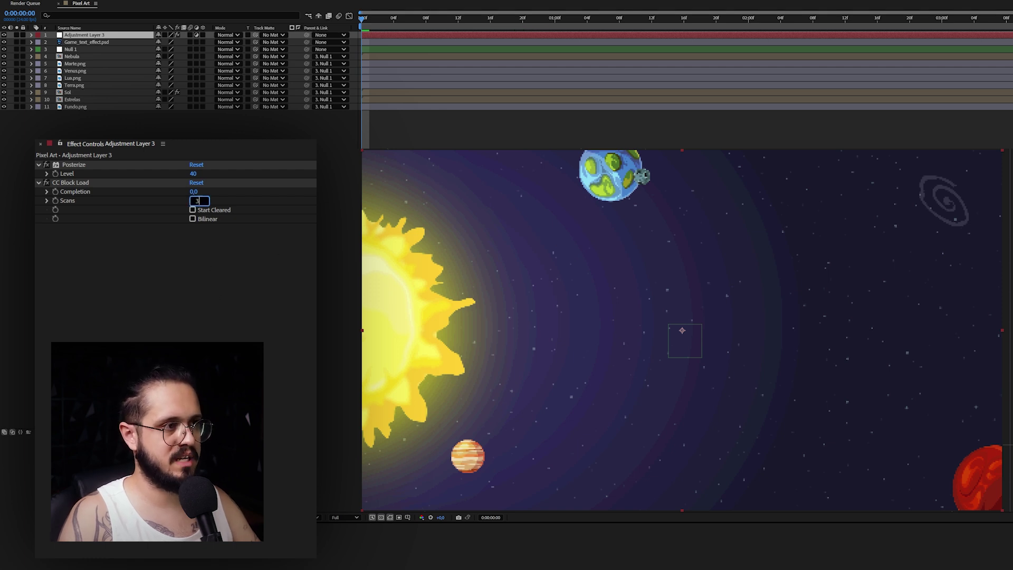
pyautogui.press('Return')
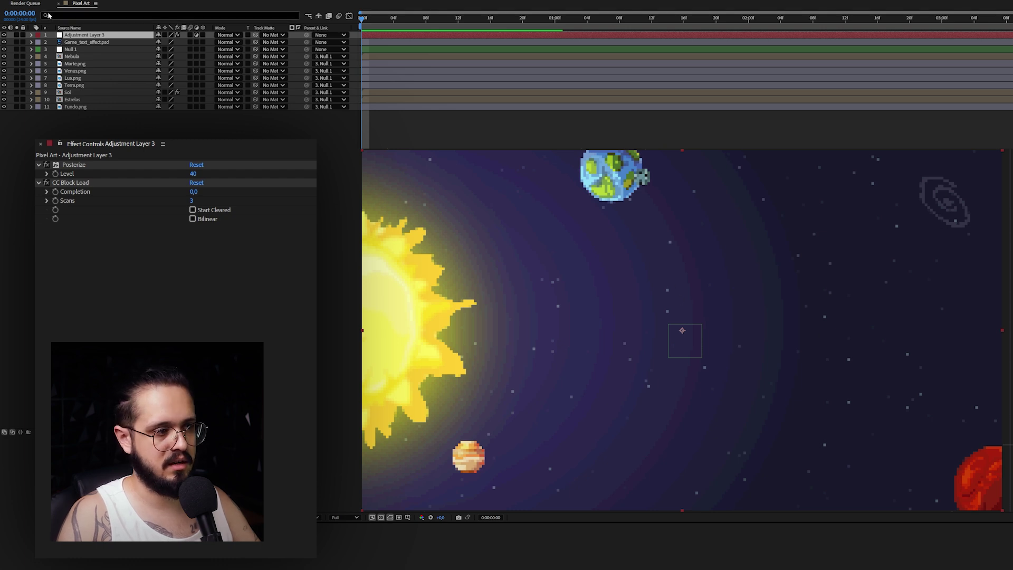
# - Compare the artwork without and with the pixel effect by hiding the adjustment layer and showing it again
pyautogui.click(5, 36)
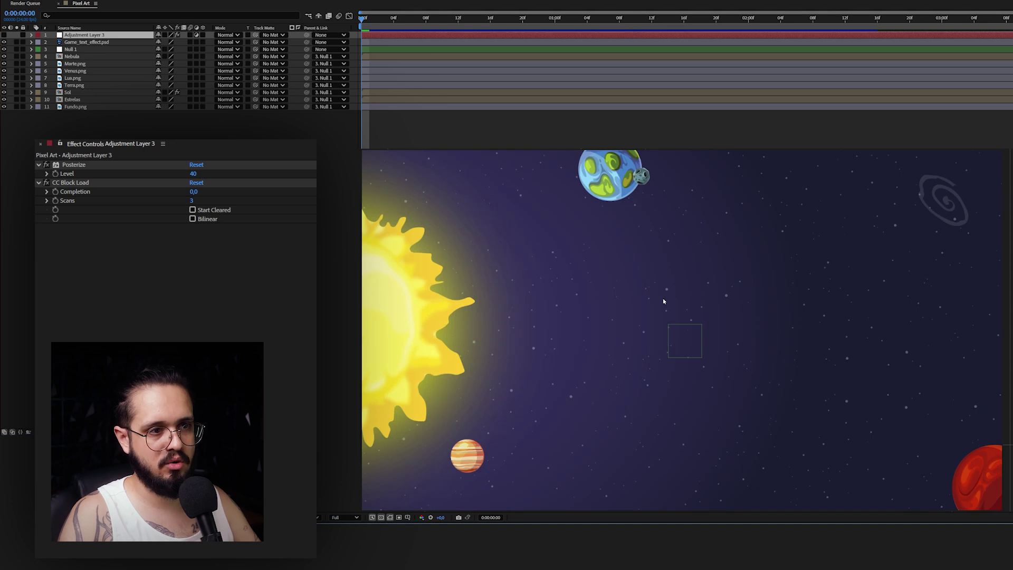
pyautogui.hotkey('ctrl', 'z')
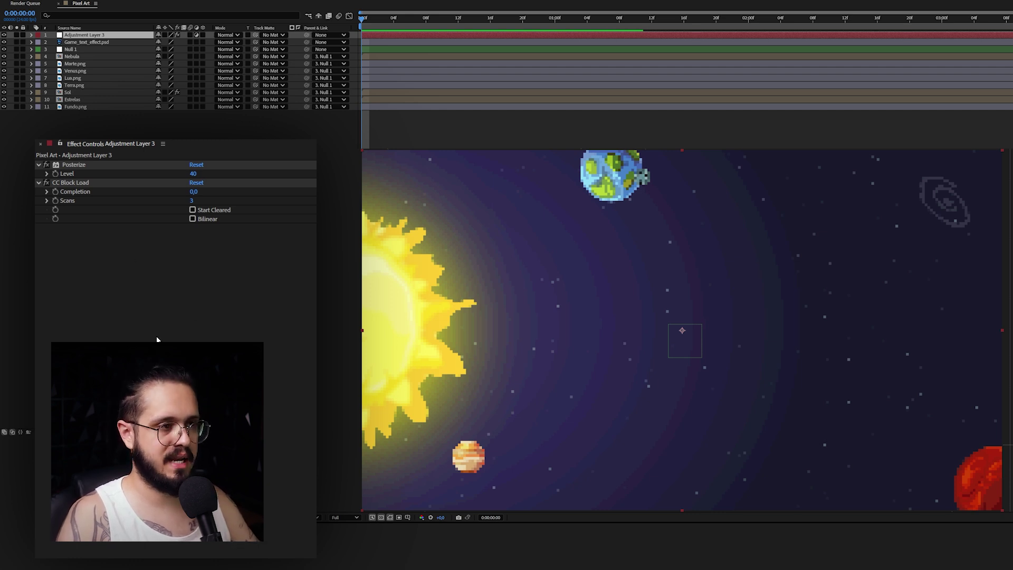
# - Apply the Noise HLS effect to the adjustment layer and move it above Posterize in the effect order
pyautogui.hotkey('ctrl', 'space')
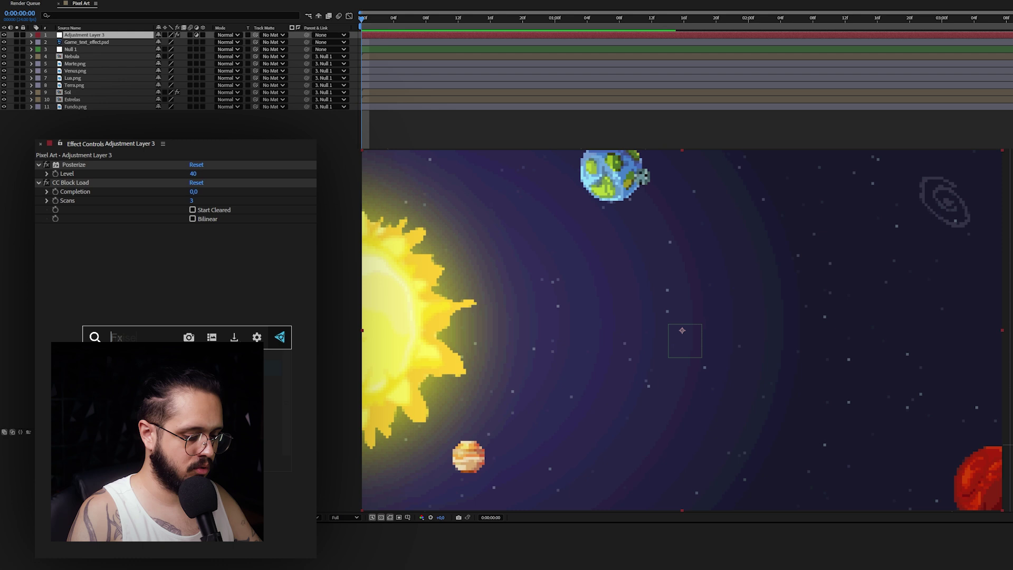
pyautogui.write('noise')
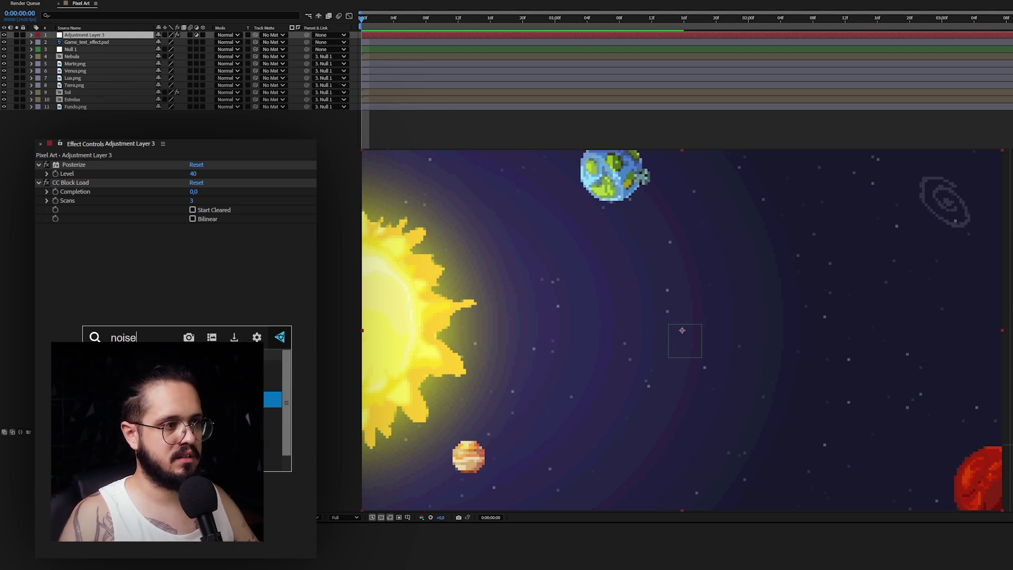
pyautogui.press('Return')
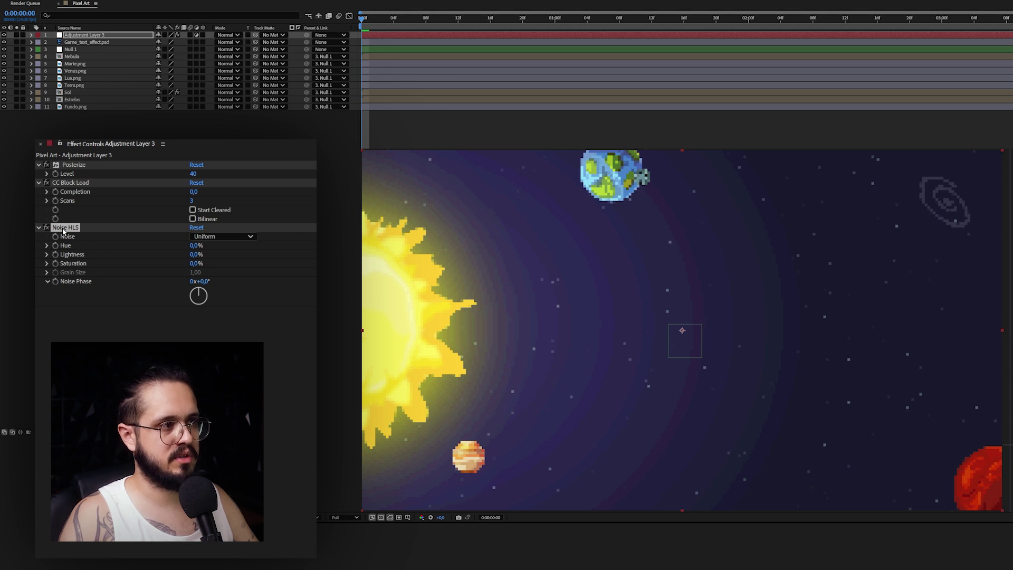
pyautogui.moveTo(65, 228); pyautogui.dragTo(91, 162)
pyautogui.click(100, 333)
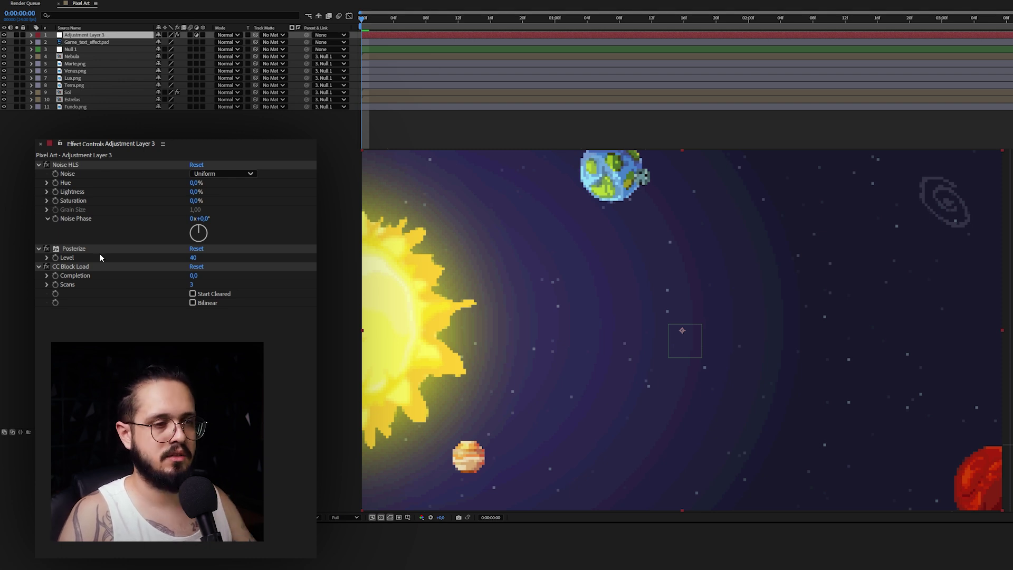
# - Set the Noise HLS effect's Lightness to 1% and Hue to 0.5%
pyautogui.click(75, 164)
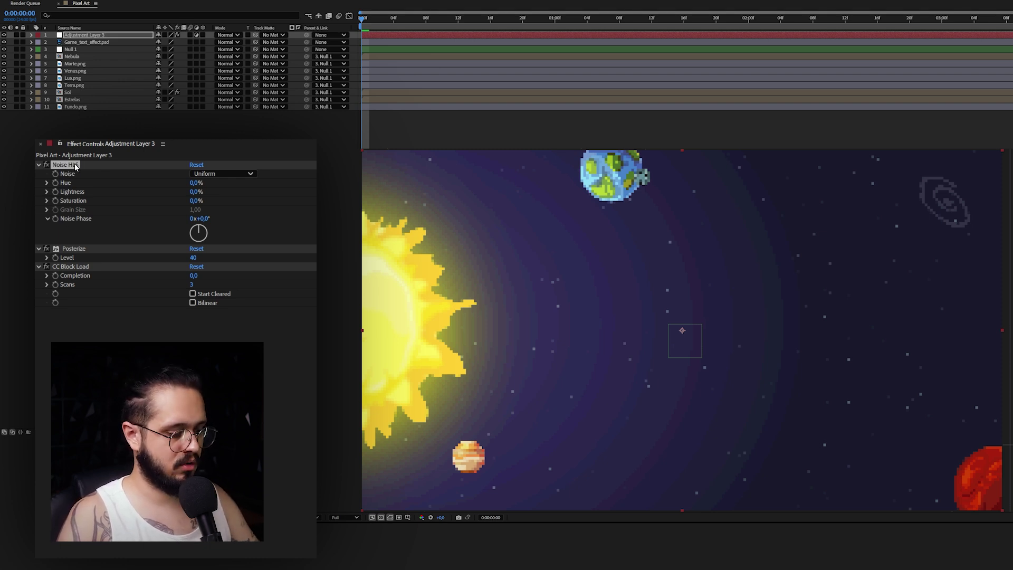
pyautogui.click(196, 191)
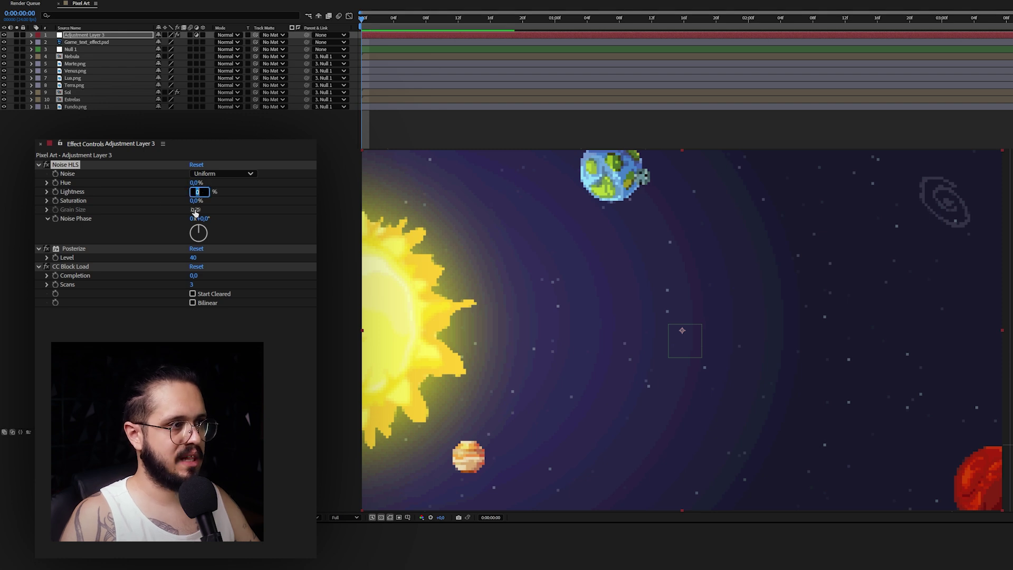
pyautogui.write('1')
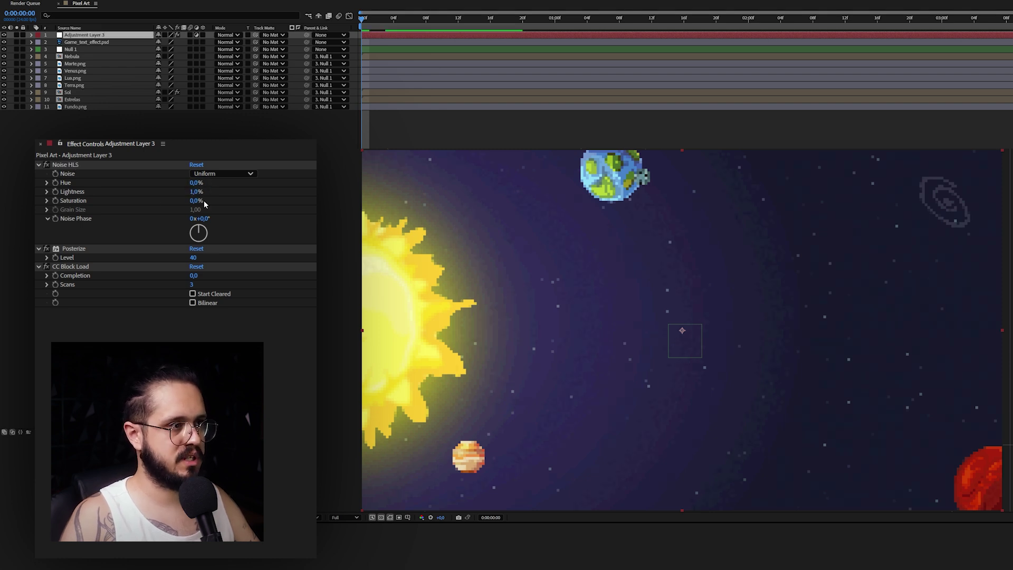
pyautogui.click(194, 183)
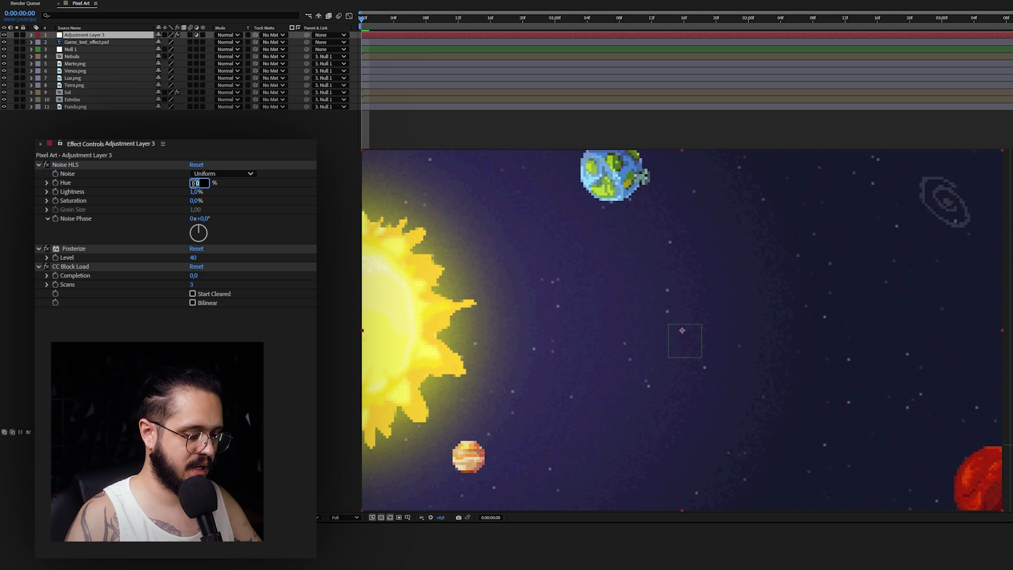
pyautogui.write('0,5')
pyautogui.press('Return')
pyautogui.click(164, 331)
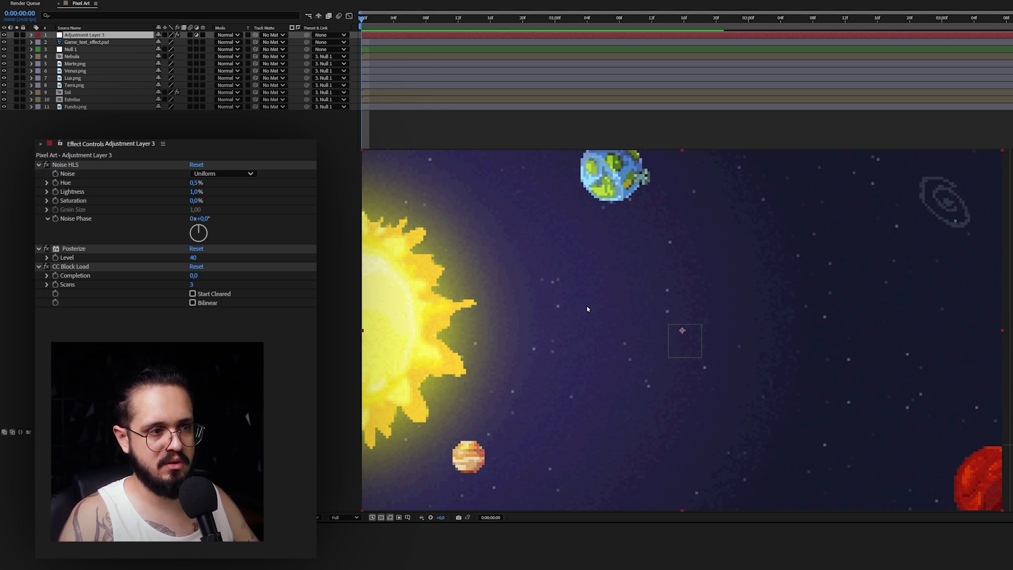
# - Compare the background gradient without and with noise by disabling the Noise HLS effect and enabling it again
pyautogui.click(66, 166)
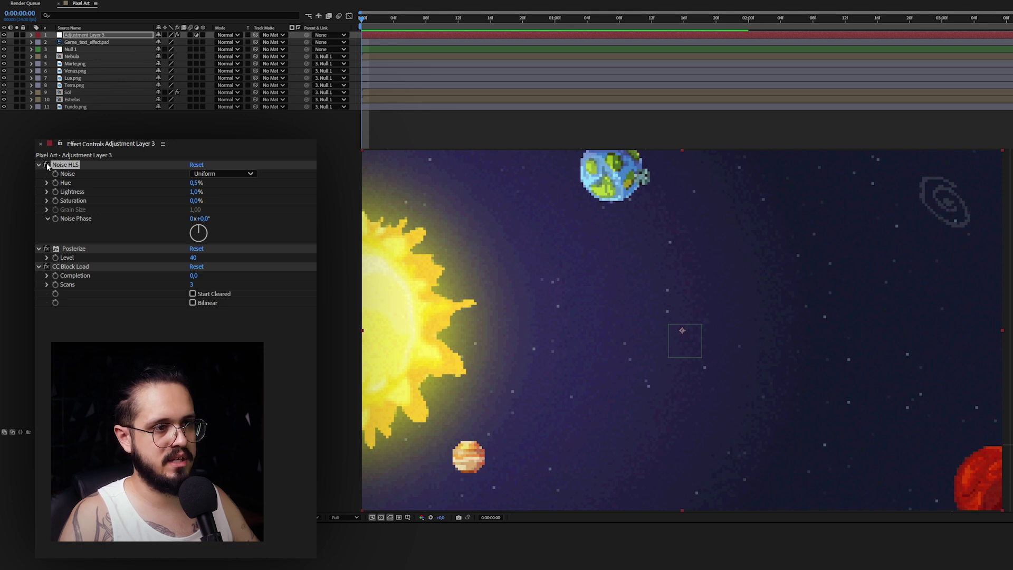
pyautogui.click(47, 164)
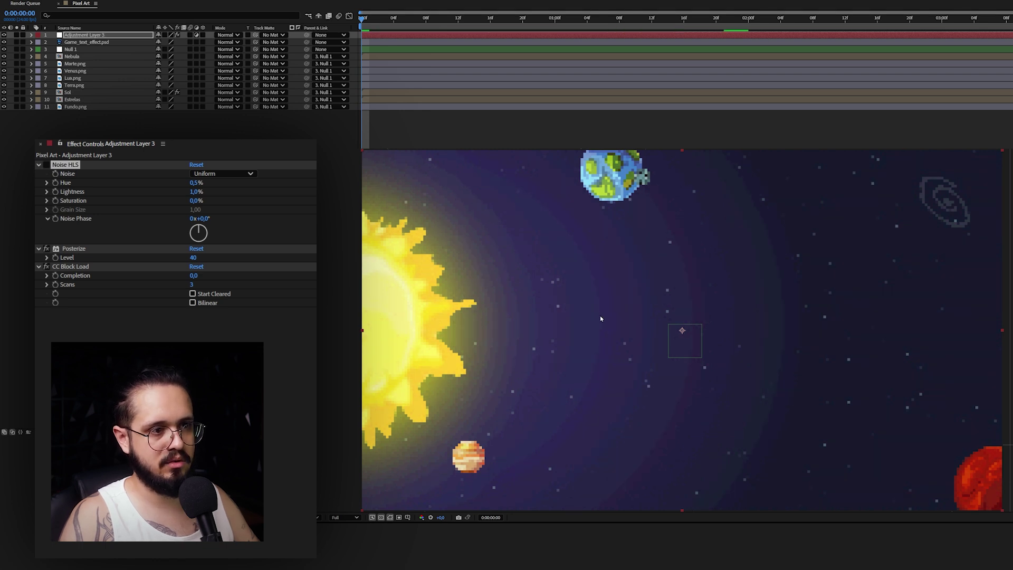
pyautogui.click(45, 166)
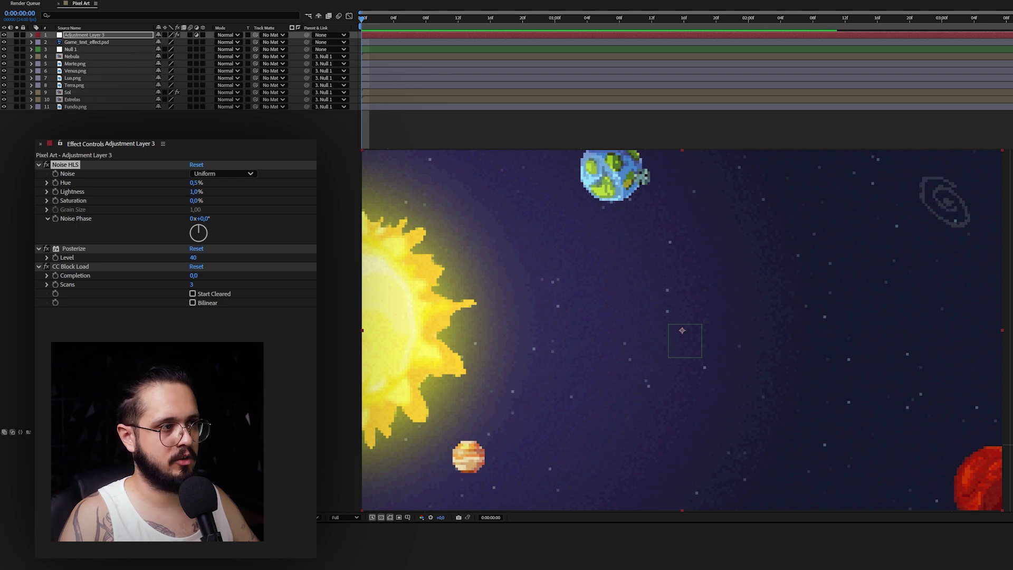
pyautogui.click(116, 364)
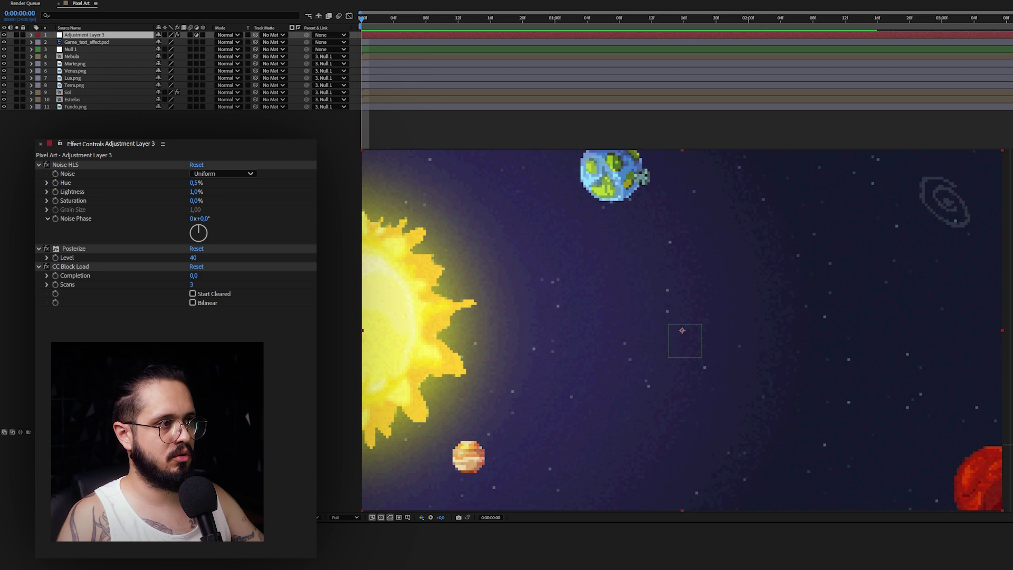
# - Scrub through the first two seconds of the animation to check the pixel look, and stop at 0:00:01:02
pyautogui.click(376, 20)
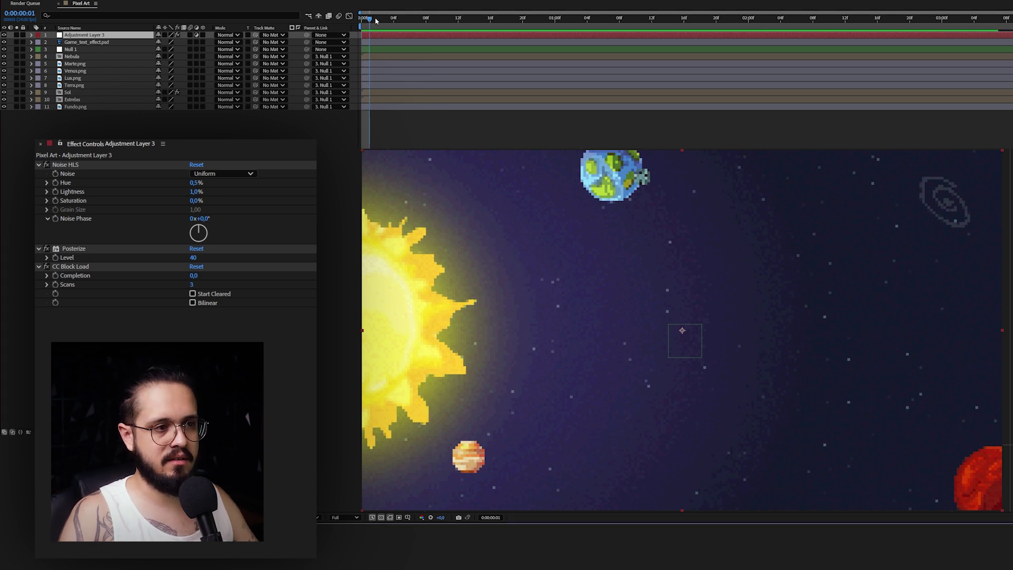
pyautogui.moveTo(376, 20); pyautogui.dragTo(652, 20)
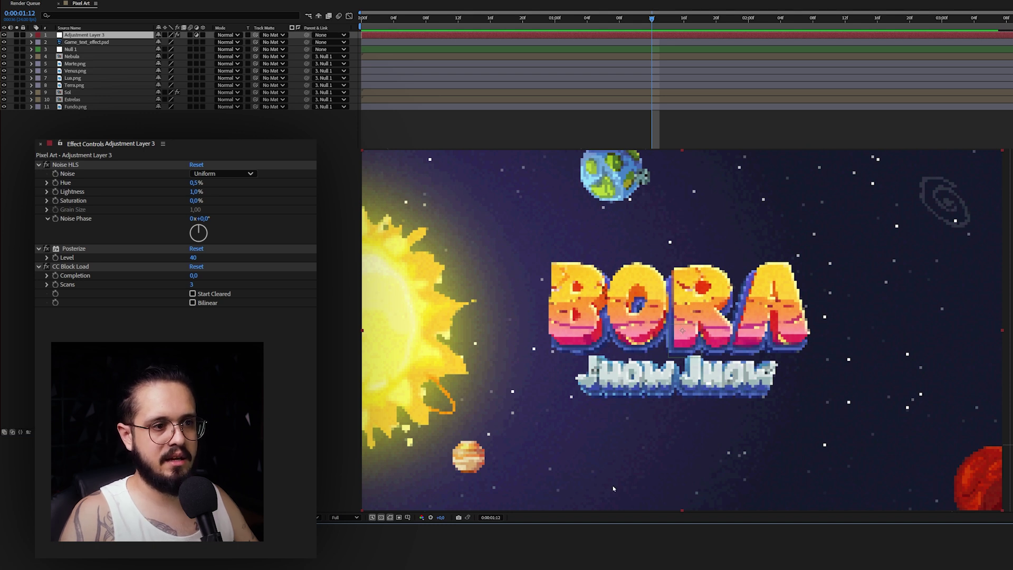
pyautogui.moveTo(651, 22); pyautogui.dragTo(734, 37)
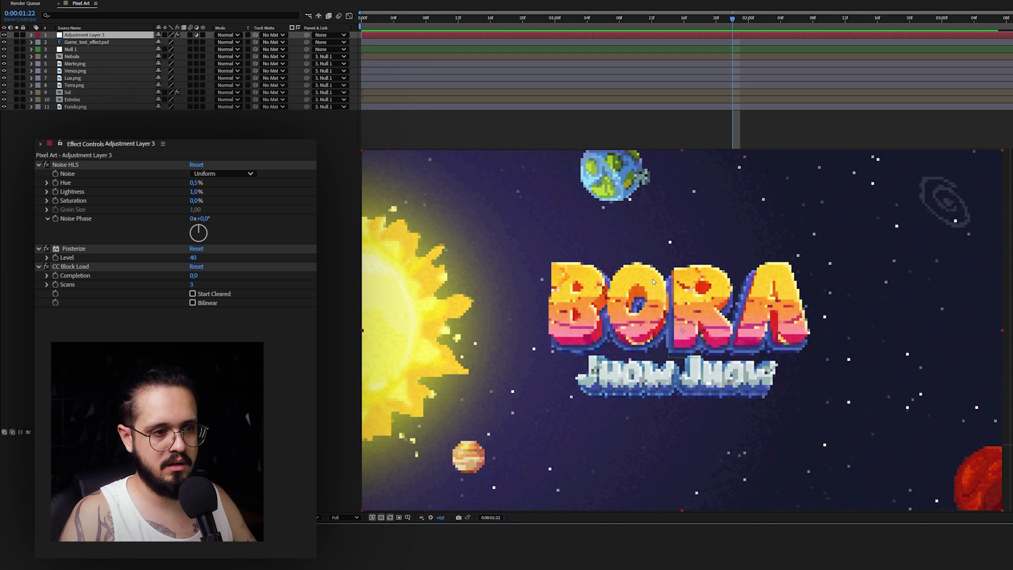
pyautogui.moveTo(784, 30); pyautogui.dragTo(829, 39)
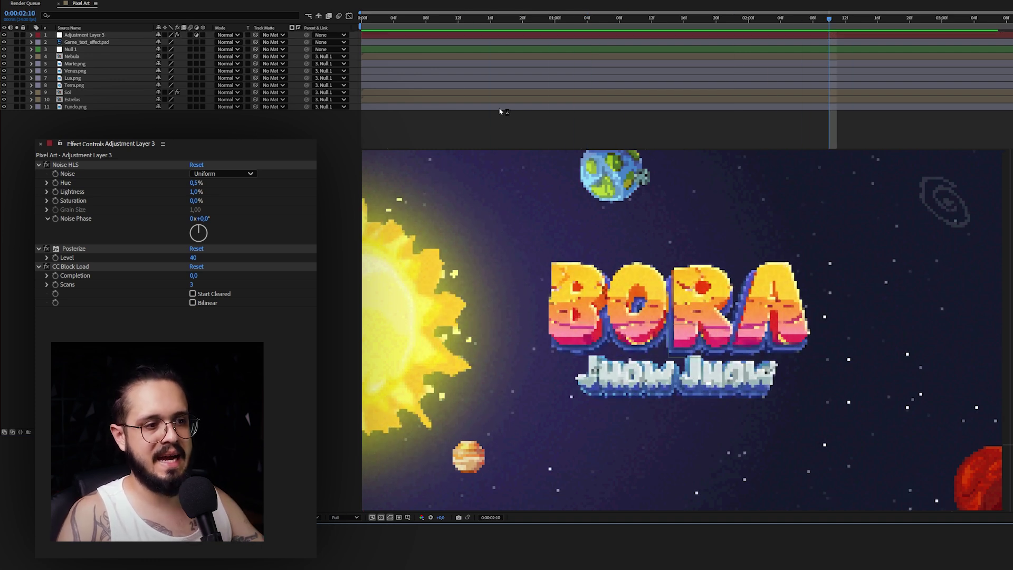
pyautogui.moveTo(462, 23); pyautogui.dragTo(571, 24)
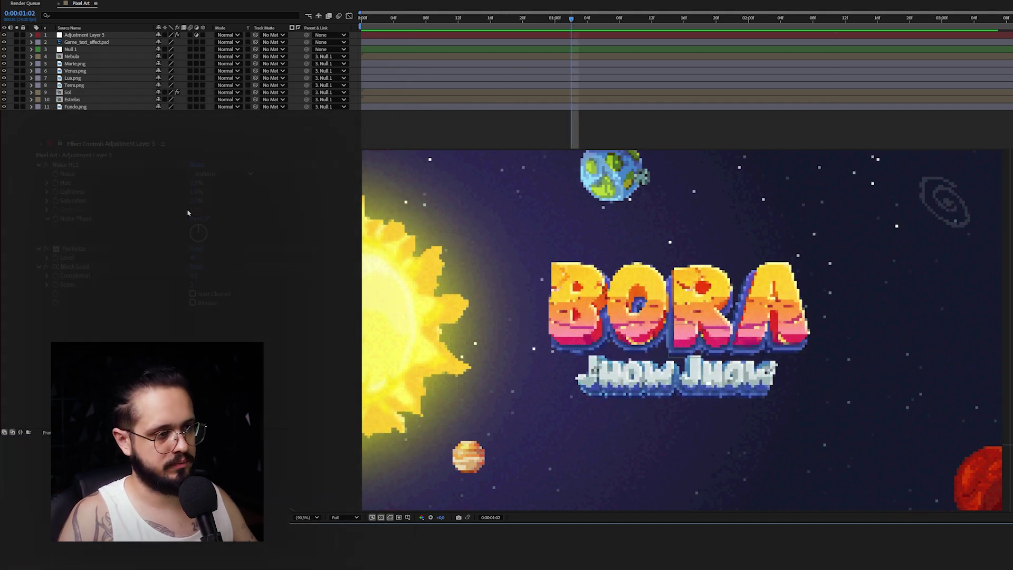
# - Create a 1920 × 1080 px solid layer named Grid
pyautogui.rightClick(102, 177)
pyautogui.moveTo(190, 184)
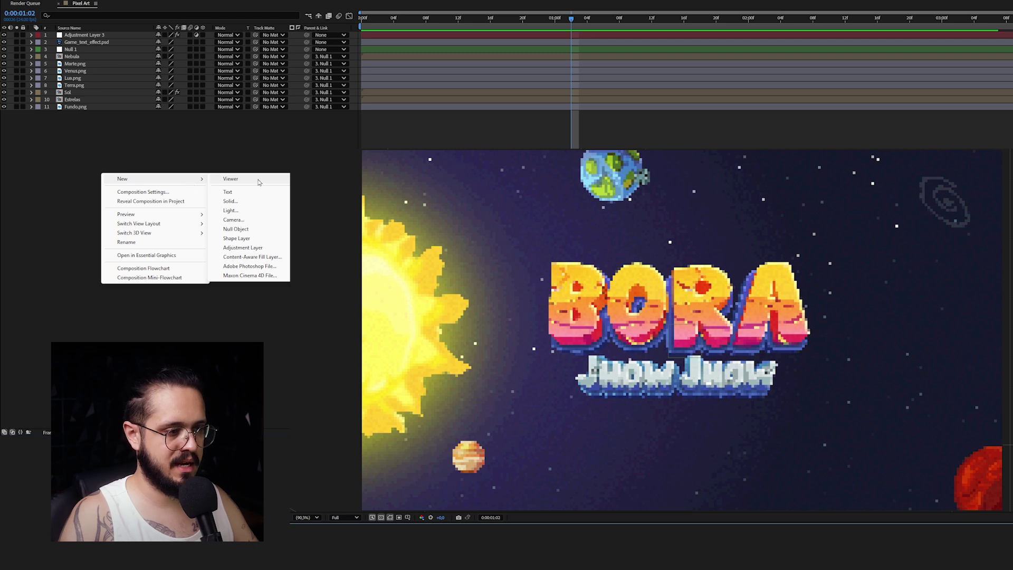
pyautogui.click(253, 201)
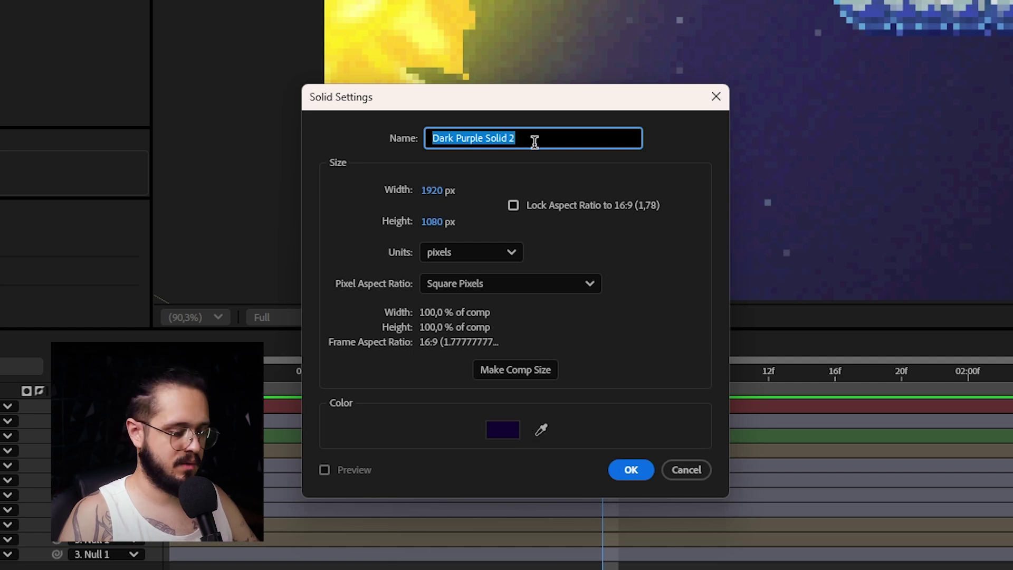
pyautogui.write('Grid')
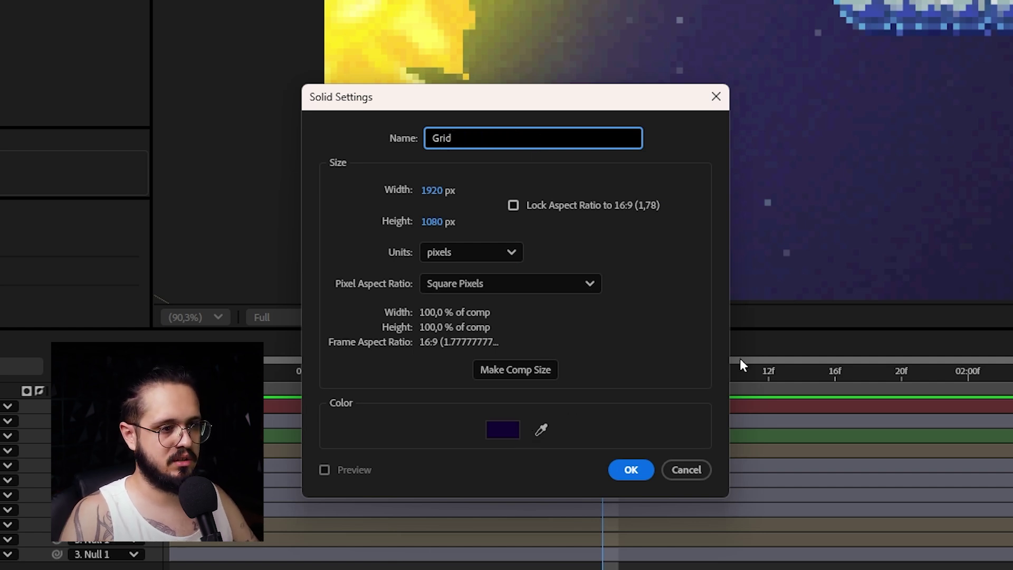
pyautogui.press('Return')
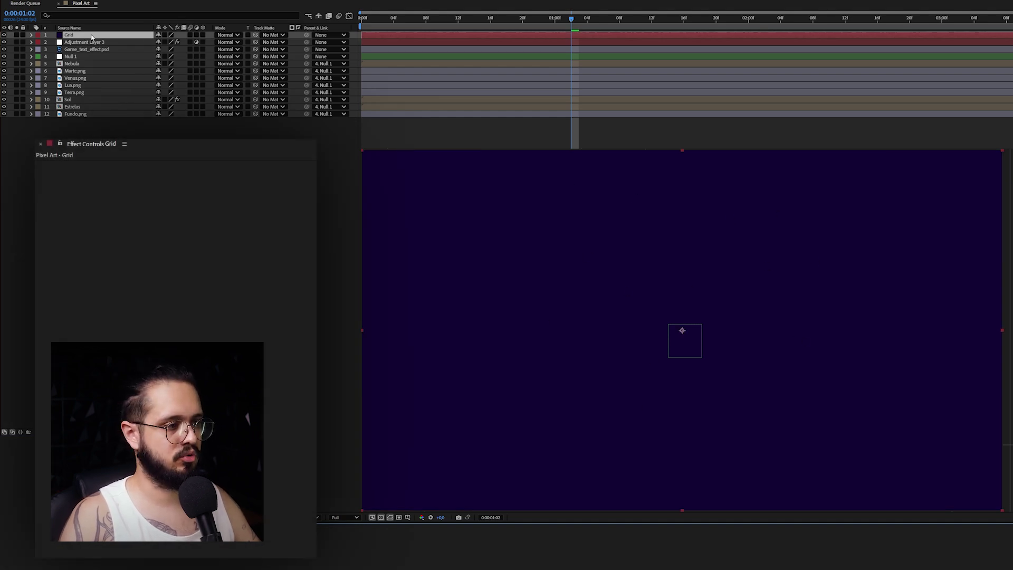
# - Apply the Grid effect to the Grid solid and set its Border to 3
pyautogui.hotkey('ctrl', 'space')
pyautogui.write('grid')
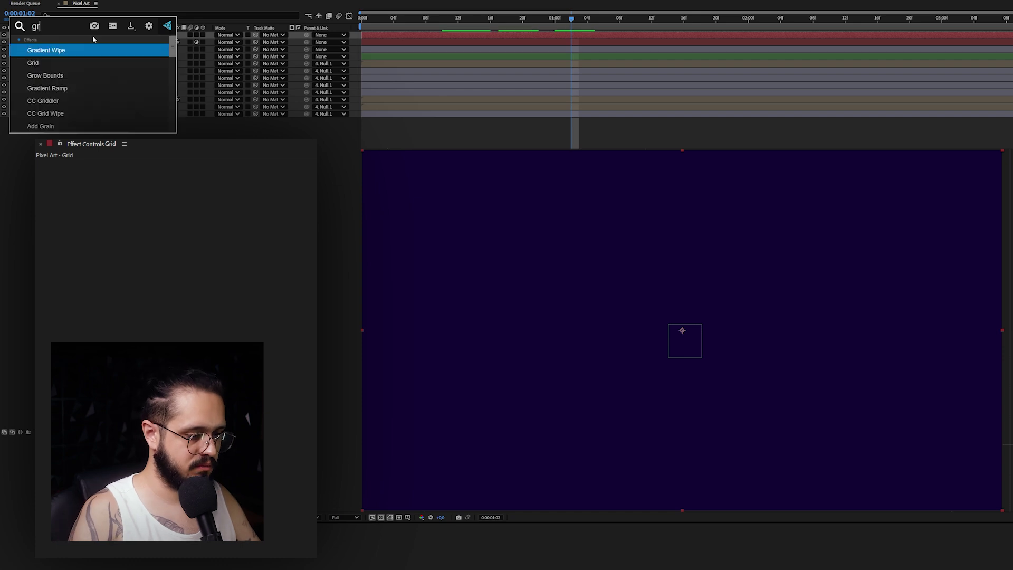
pyautogui.click(37, 53)
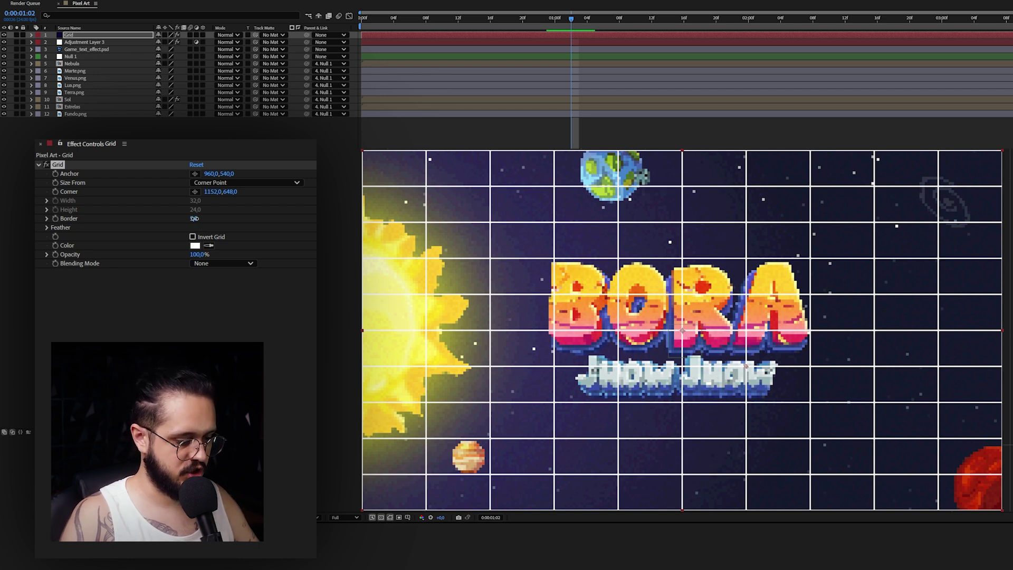
pyautogui.moveTo(194, 219); pyautogui.dragTo(186, 218)
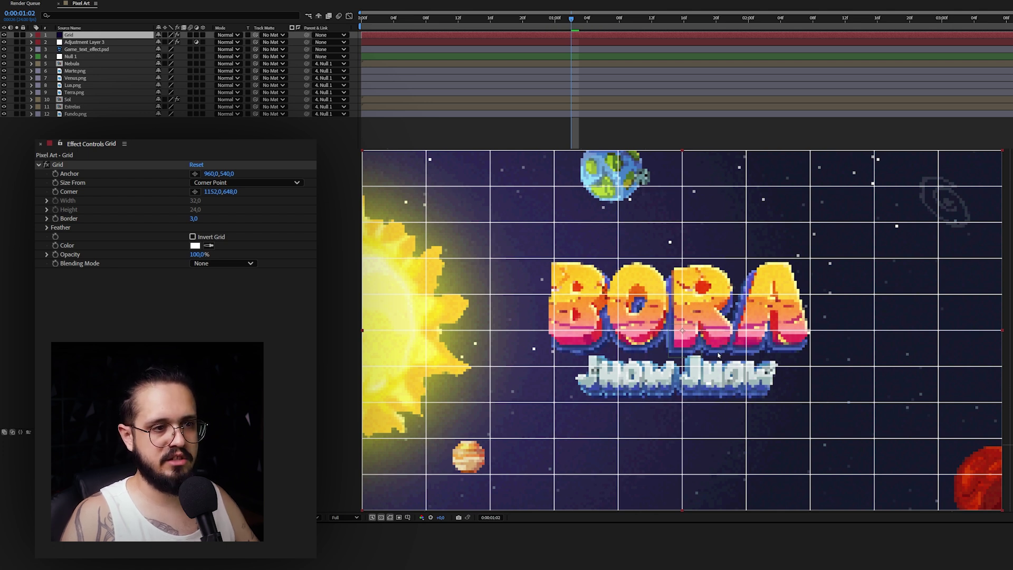
# - Align the Grid effect's anchor with the corner of a pixel block in the title lettering, at about 967.9, 512.0
pyautogui.scroll(2, 701, 335)
pyautogui.scroll(-4, 702, 335)
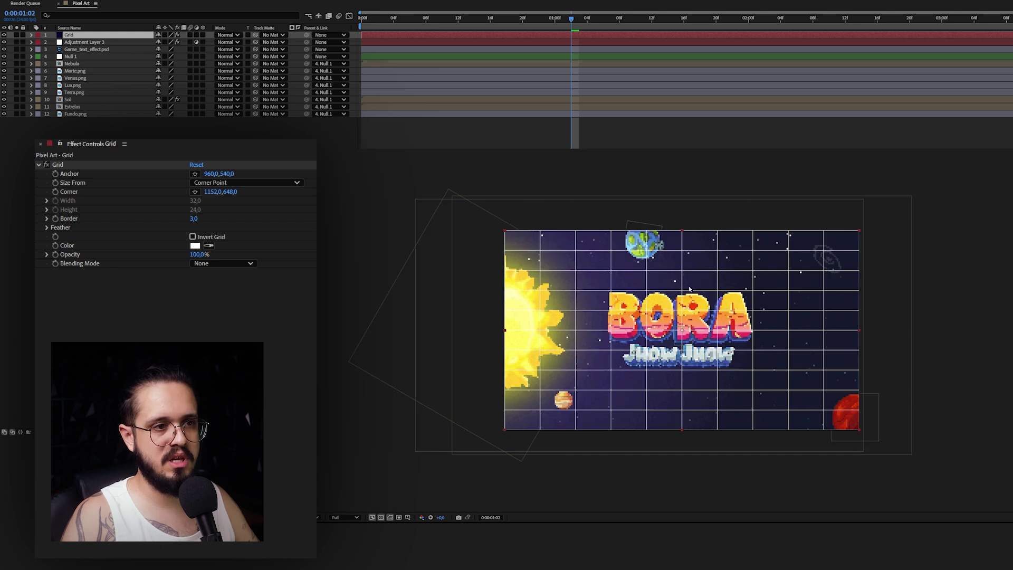
pyautogui.scroll(2, 689, 289)
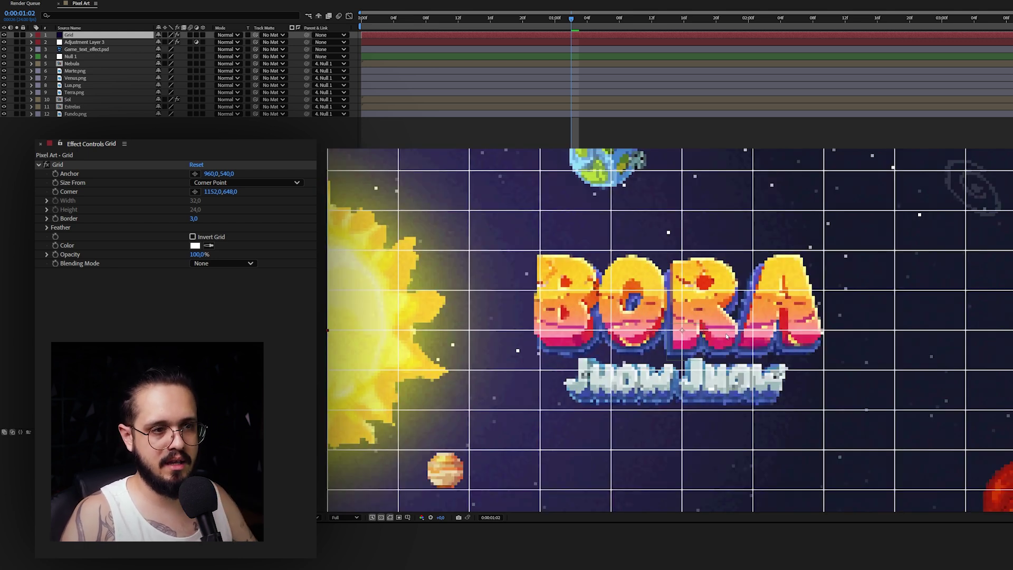
pyautogui.scroll(4, 709, 347)
pyautogui.scroll(2, 765, 338)
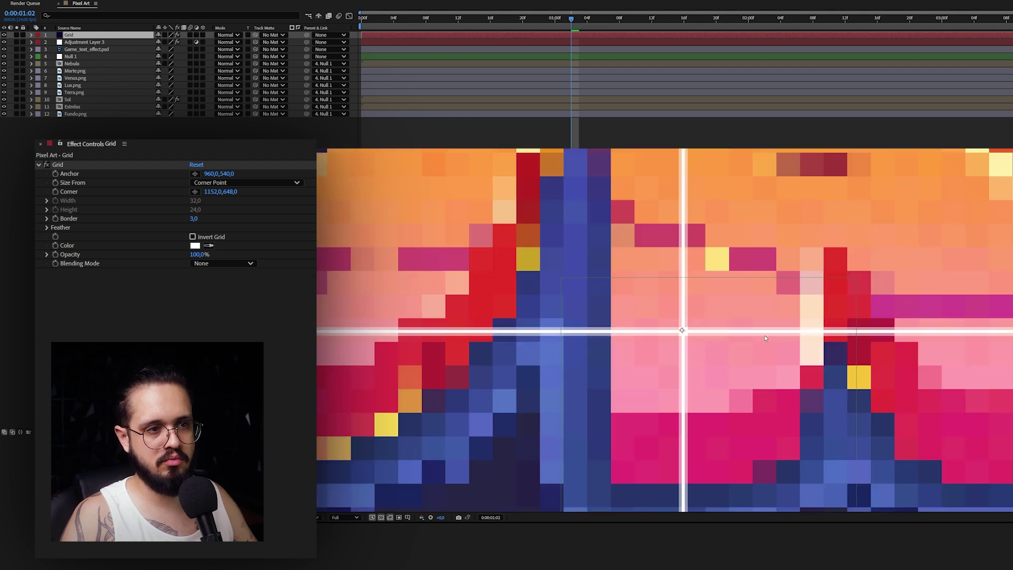
pyautogui.moveTo(765, 312); pyautogui.dragTo(677, 370)
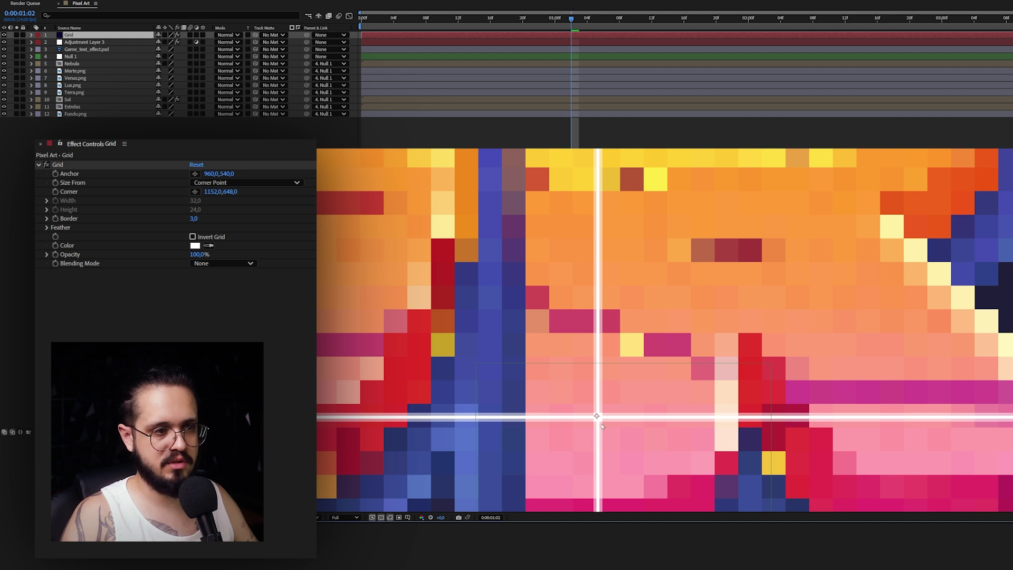
pyautogui.click(57, 165)
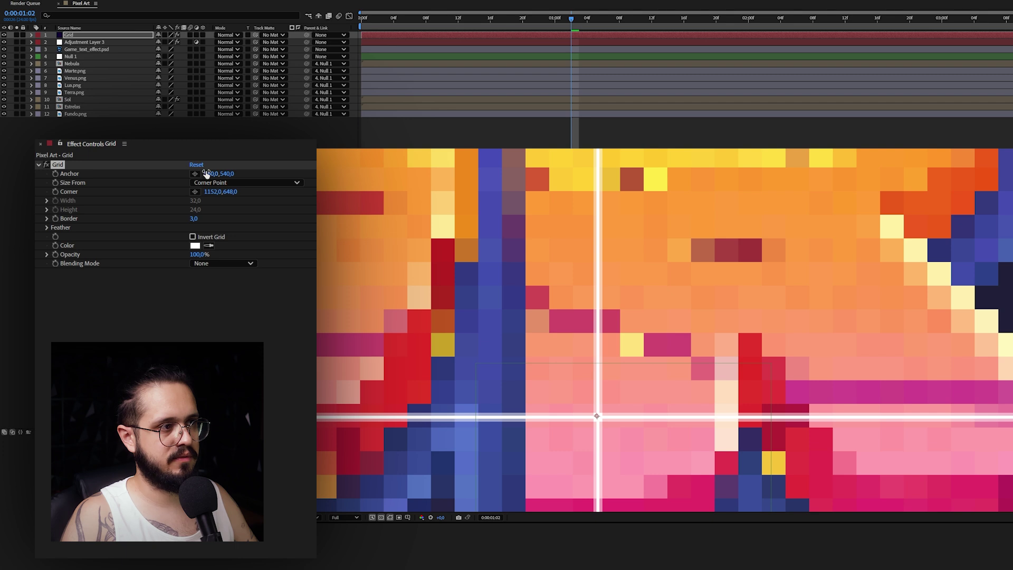
pyautogui.moveTo(212, 174)
pyautogui.mouseDown()
pyautogui.moveTo(172, 177)
pyautogui.moveTo(225, 175)
pyautogui.mouseUp()
pyautogui.moveTo(657, 416); pyautogui.dragTo(621, 333)
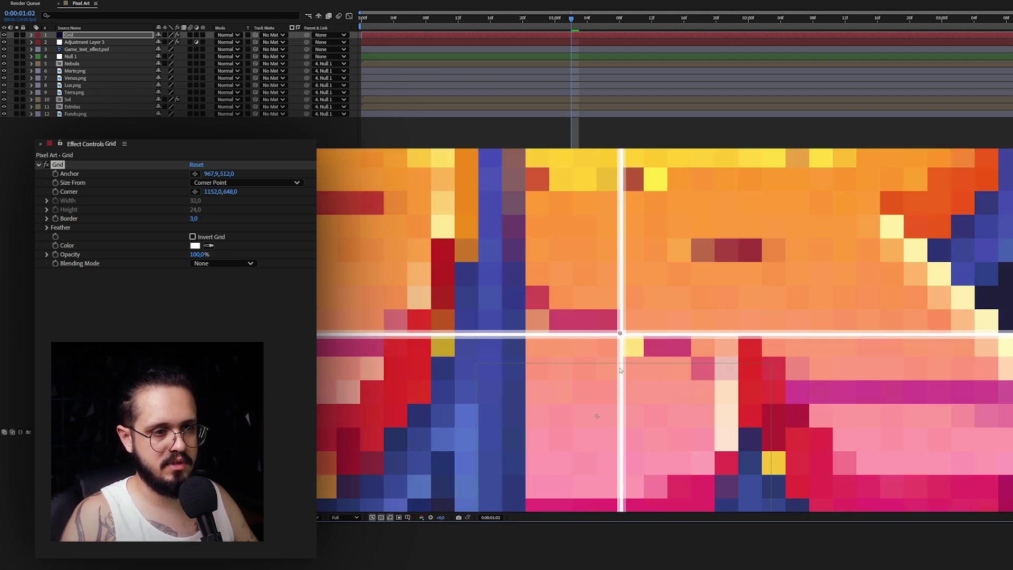
# - Move the grid's corner point to about 976.1, 519.9 so each cell matches one pixel block
pyautogui.scroll(-1, 620, 371)
pyautogui.moveTo(749, 417); pyautogui.dragTo(633, 298)
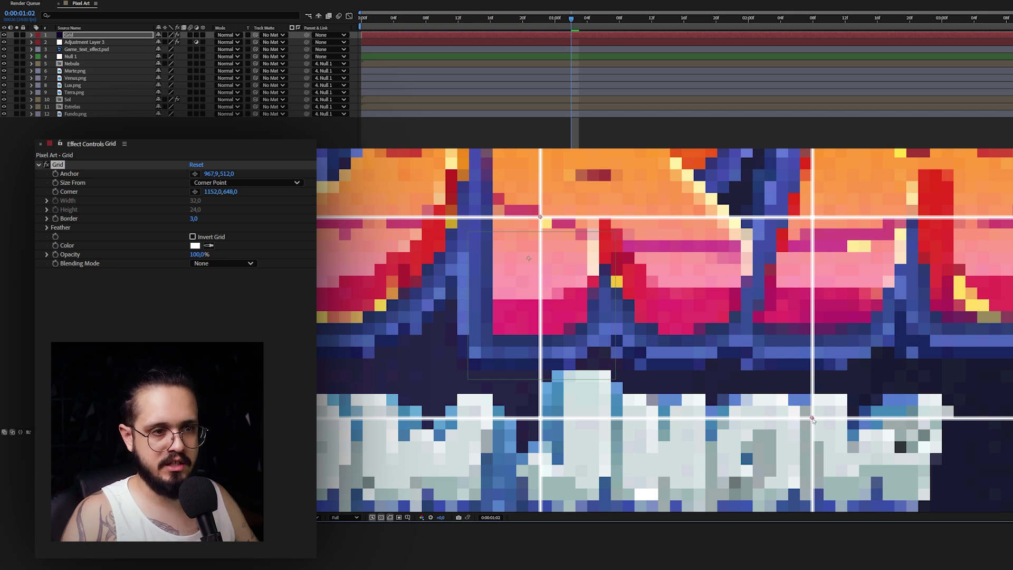
pyautogui.moveTo(800, 406); pyautogui.dragTo(624, 300)
pyautogui.scroll(3, 549, 226)
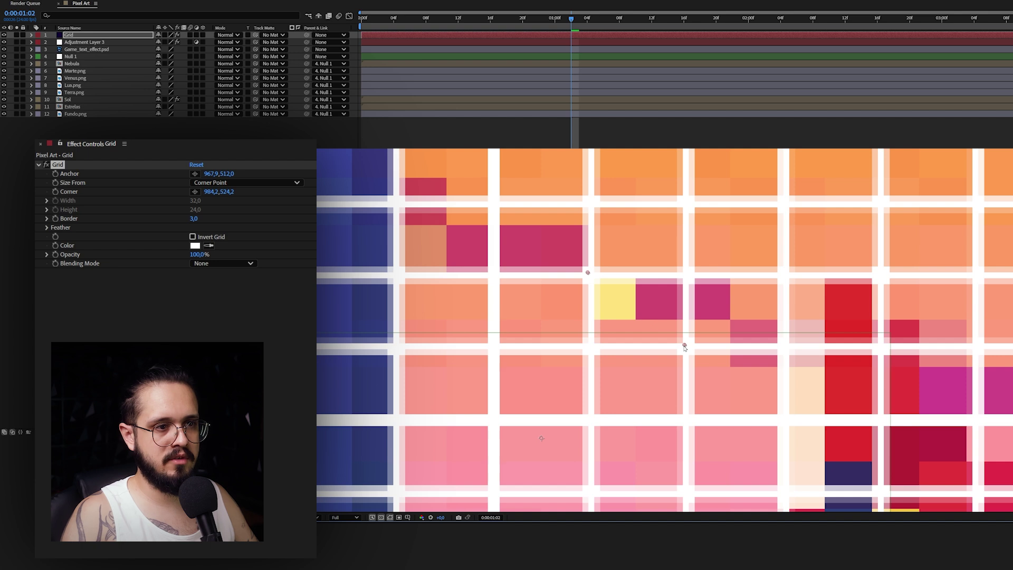
pyautogui.moveTo(683, 344); pyautogui.dragTo(635, 320)
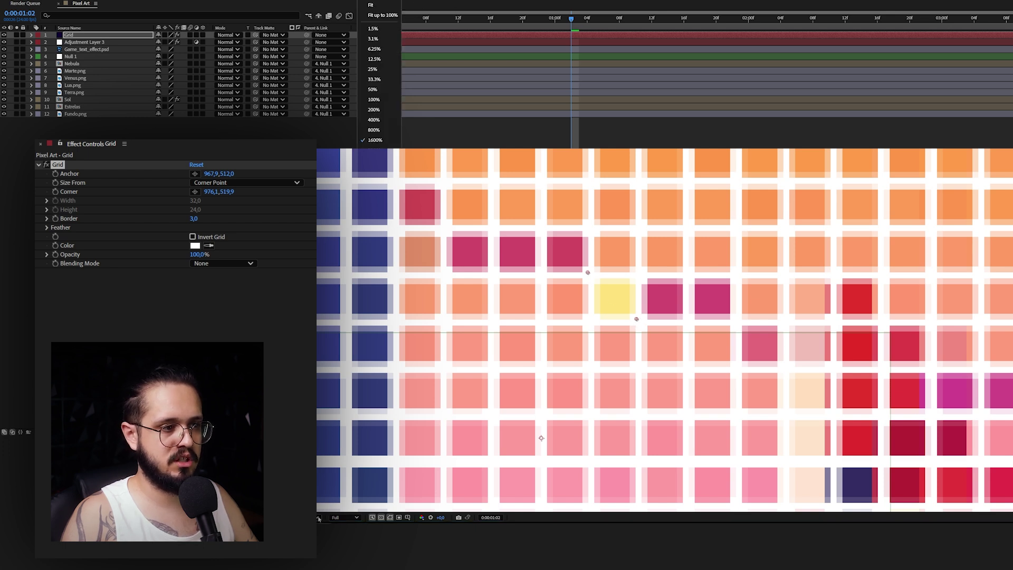
# - Set the Grid effect's Opacity to 35% and the Grid layer's blending mode to Overlay
pyautogui.hotkey('shift', '/')
pyautogui.press('F2')
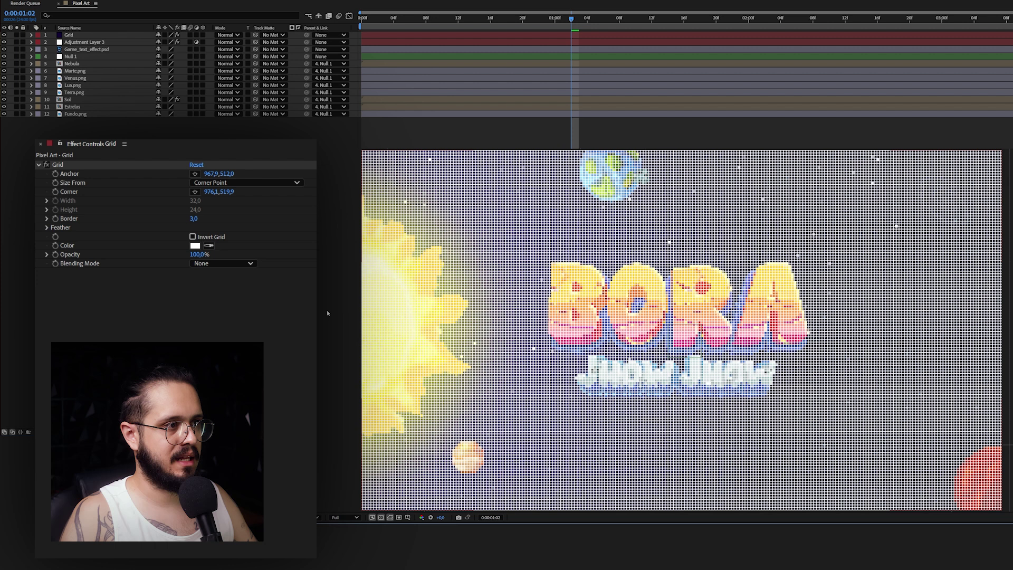
pyautogui.click(198, 254)
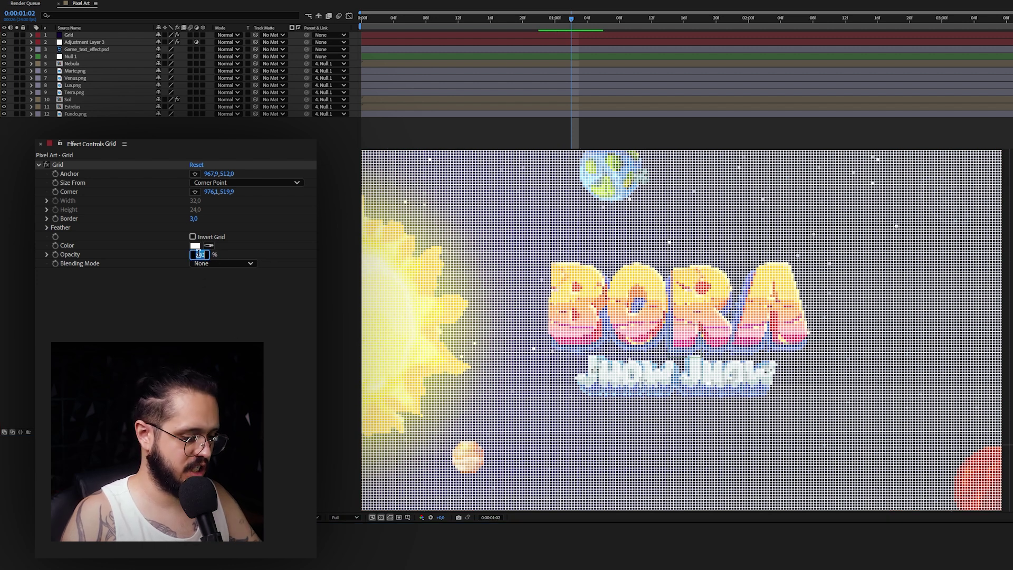
pyautogui.press('Return')
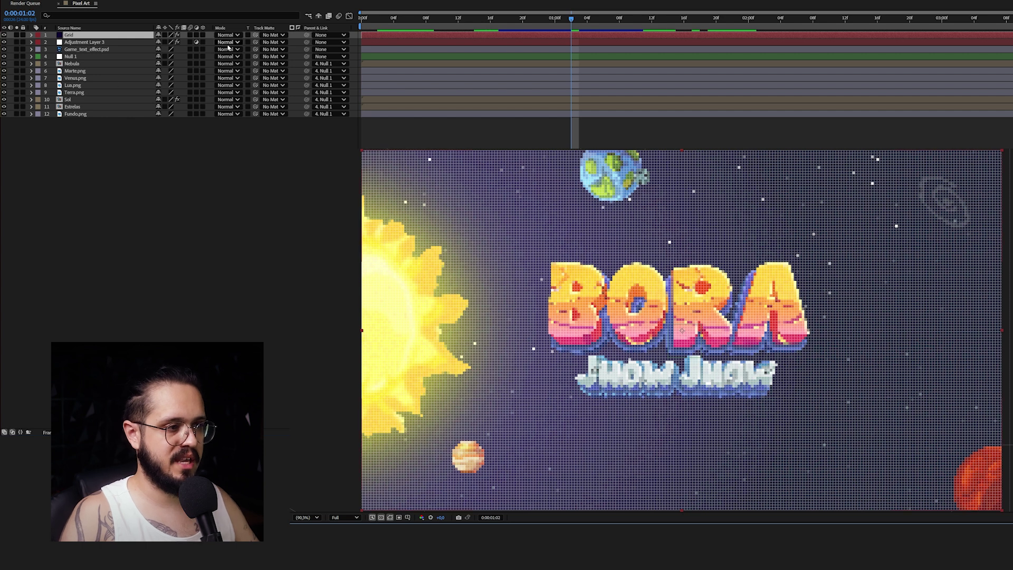
pyautogui.click(227, 36)
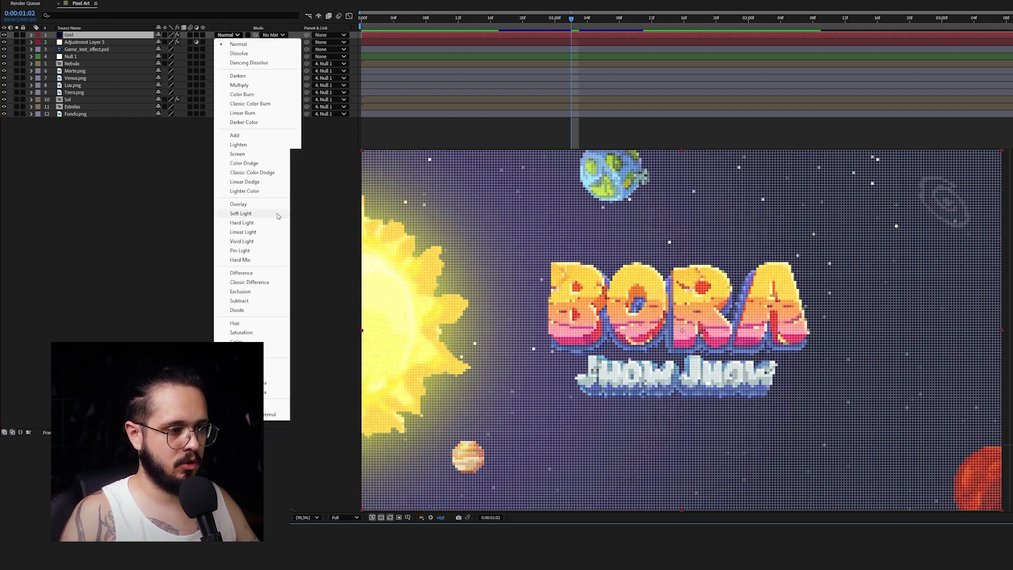
pyautogui.click(242, 205)
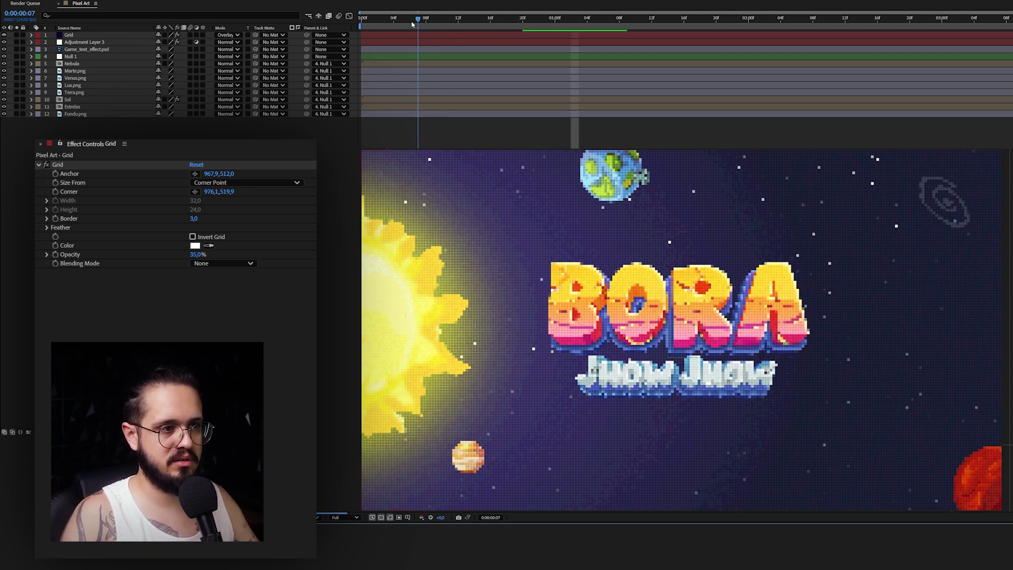
# - Try black as the Grid effect's color, then toggle the Grid layer's visibility off and on at 0:00:01:00 to compare
pyautogui.moveTo(412, 24); pyautogui.dragTo(555, 29)
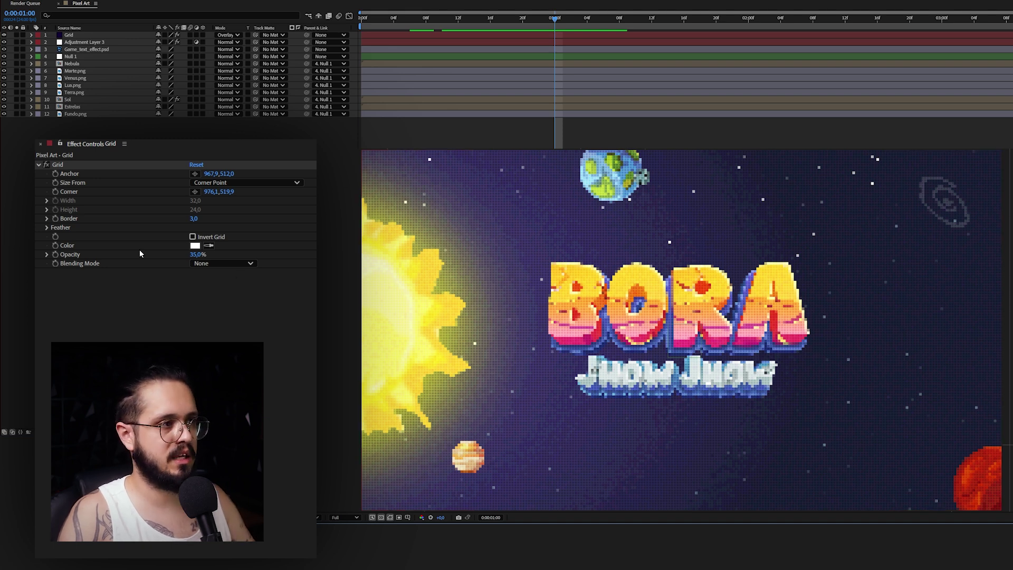
pyautogui.click(194, 245)
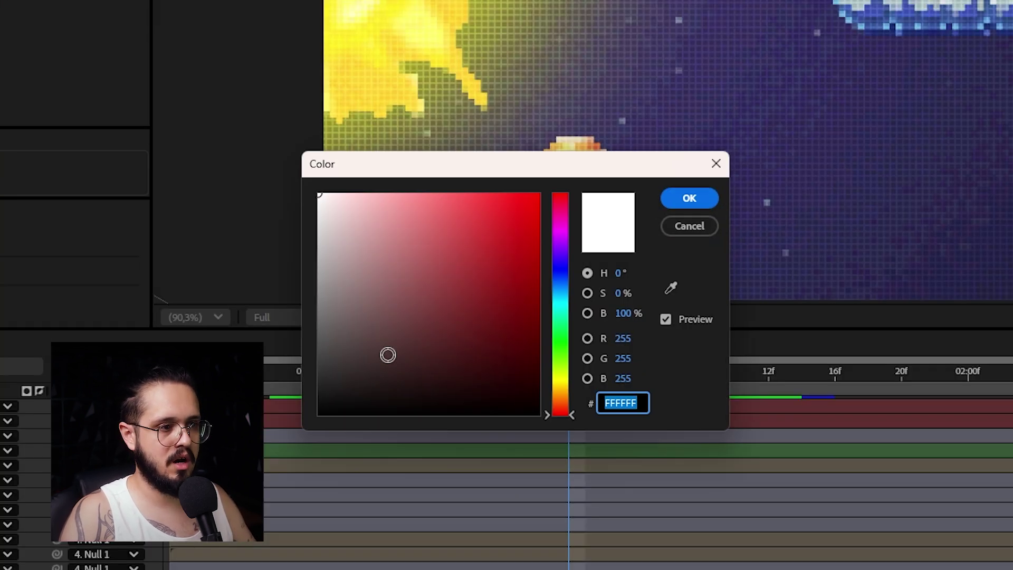
pyautogui.moveTo(387, 355); pyautogui.dragTo(319, 413)
pyautogui.click(697, 200)
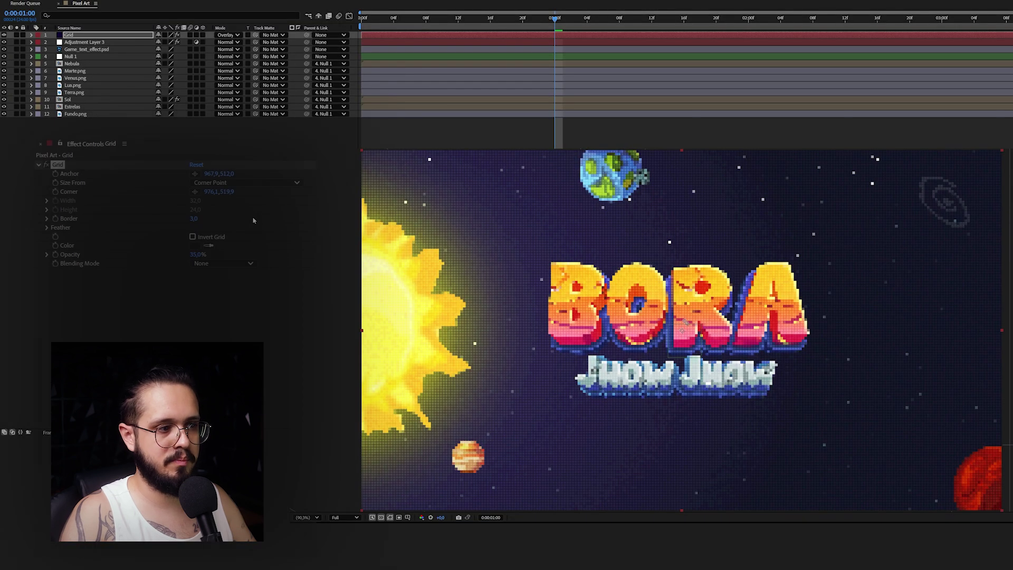
pyautogui.click(87, 36)
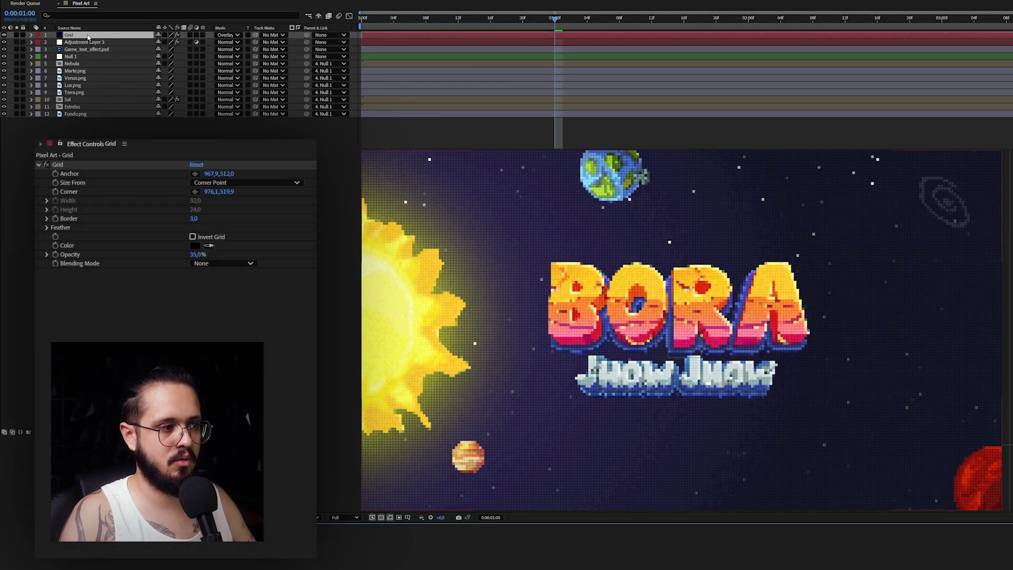
pyautogui.click(3, 34)
pyautogui.click(4, 35)
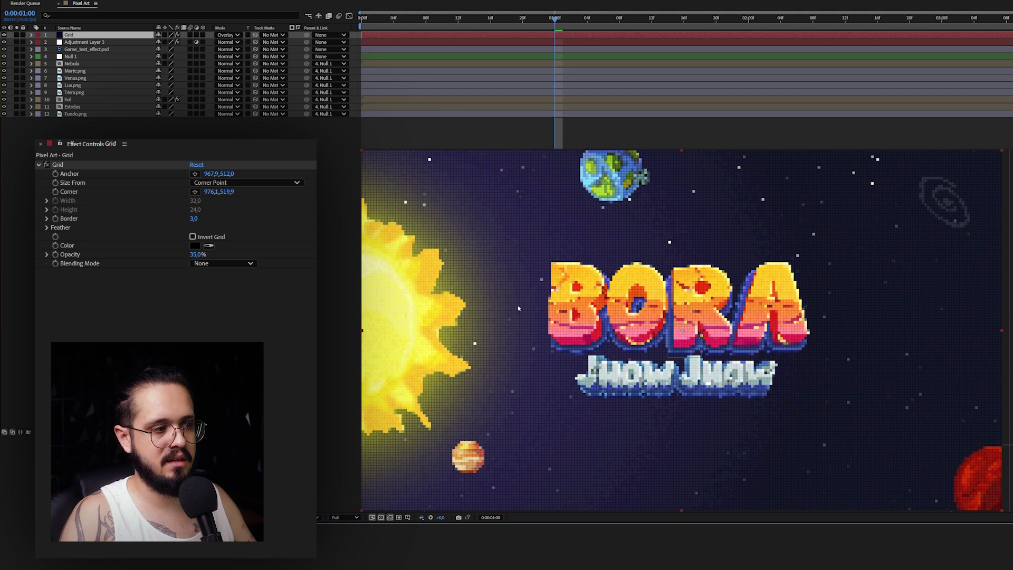
# - Set the Grid effect's color back to white and check the scene at 0:00:01:02
pyautogui.click(195, 245)
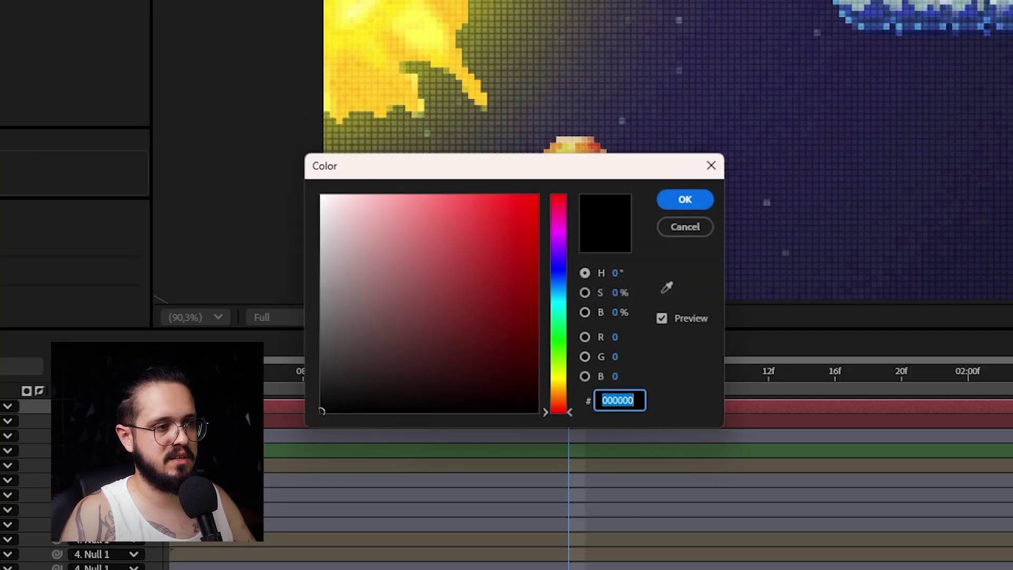
pyautogui.click(320, 196)
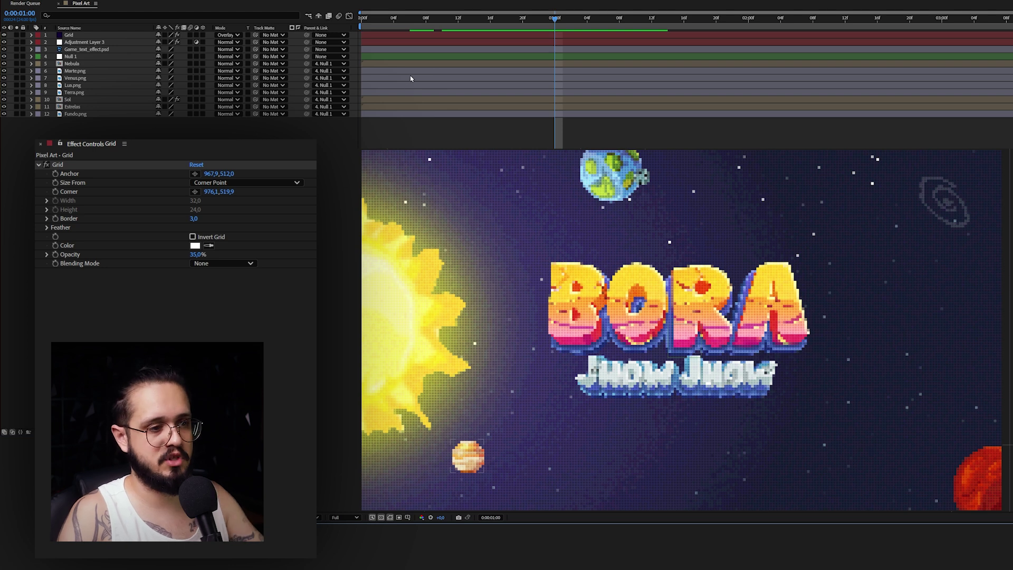
pyautogui.click(490, 20)
pyautogui.moveTo(489, 23); pyautogui.dragTo(572, 27)
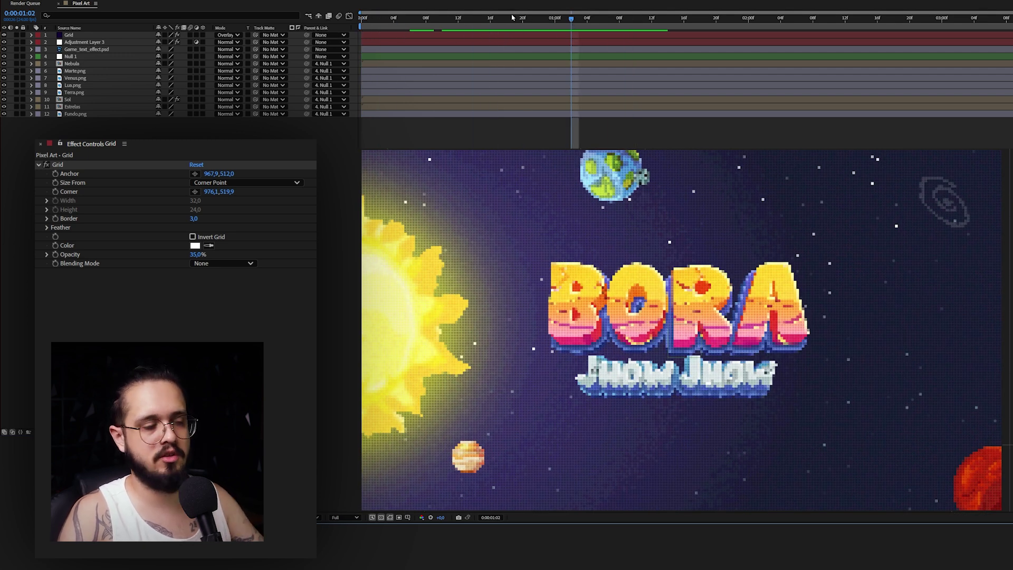
# - Apply the Posterize Time effect to Adjustment Layer 3 and set its Frame Rate to 8
pyautogui.click(80, 43)
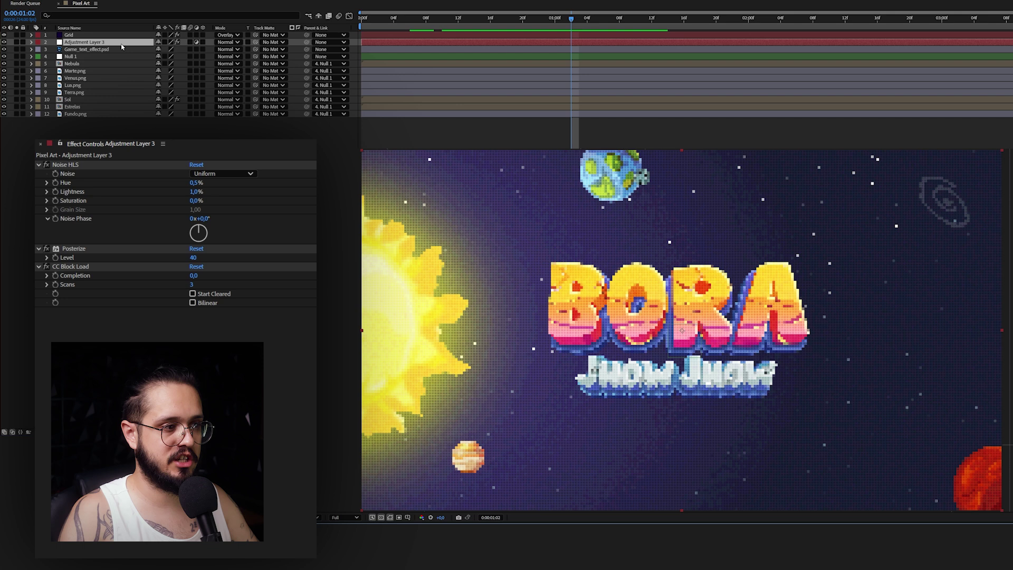
pyautogui.hotkey('ctrl', 'space')
pyautogui.write('p')
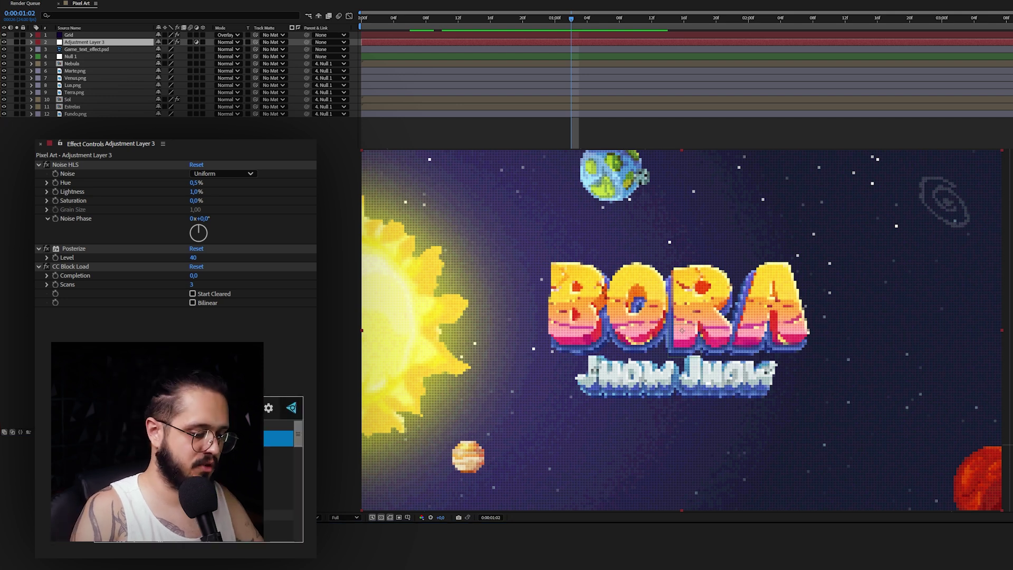
pyautogui.write('ost')
pyautogui.press('Down')
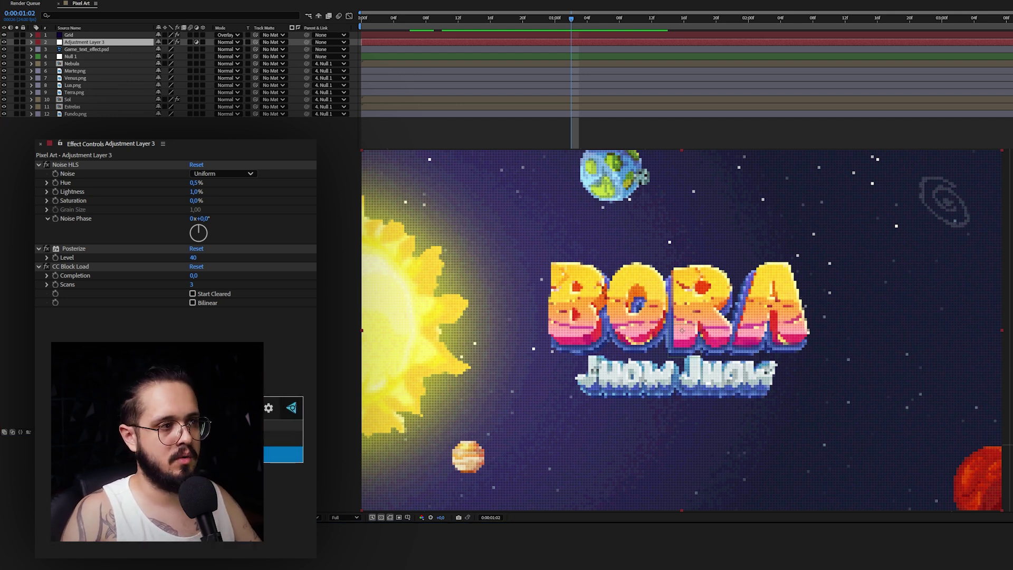
pyautogui.press('Return')
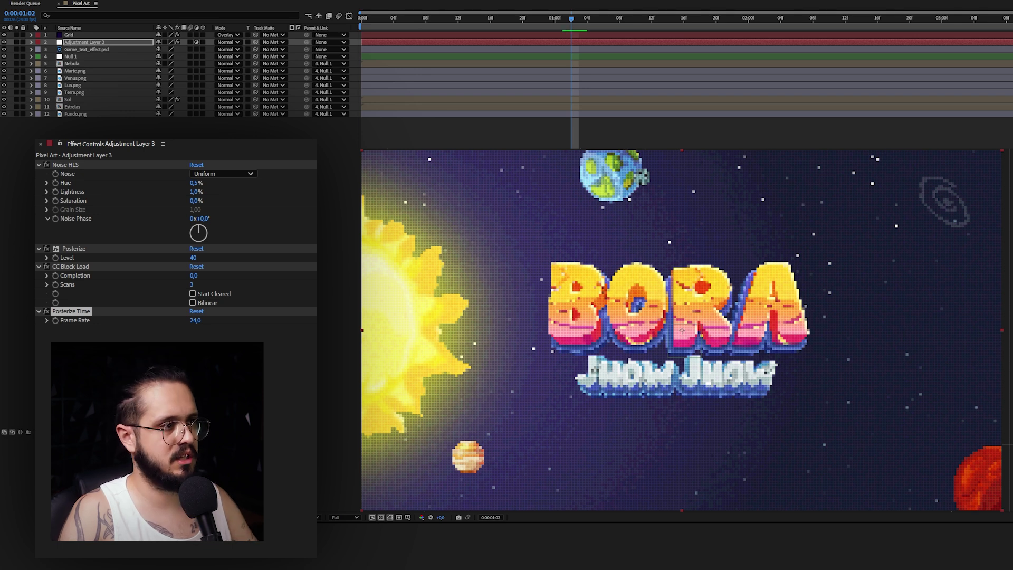
pyautogui.click(194, 320)
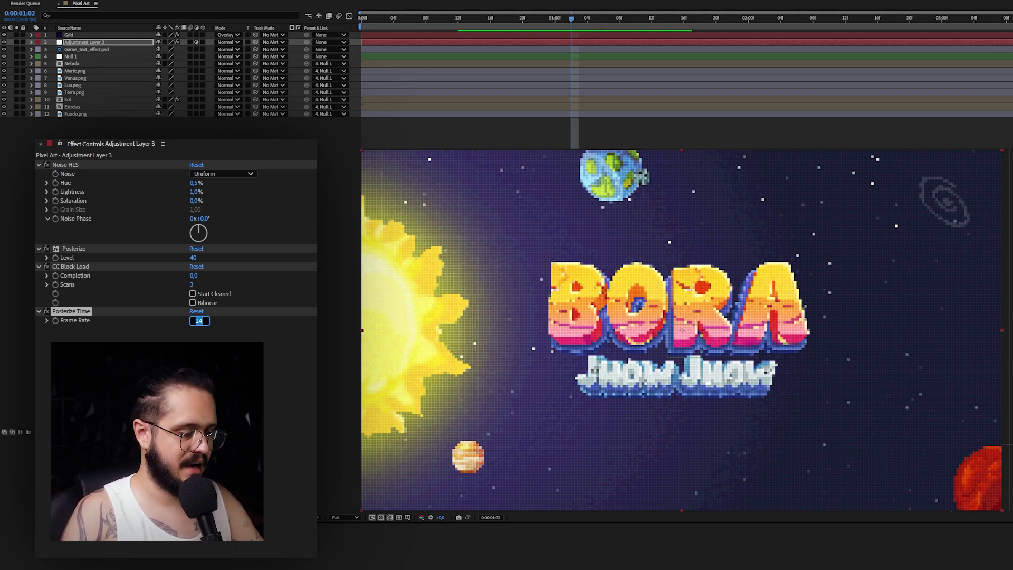
pyautogui.write('8')
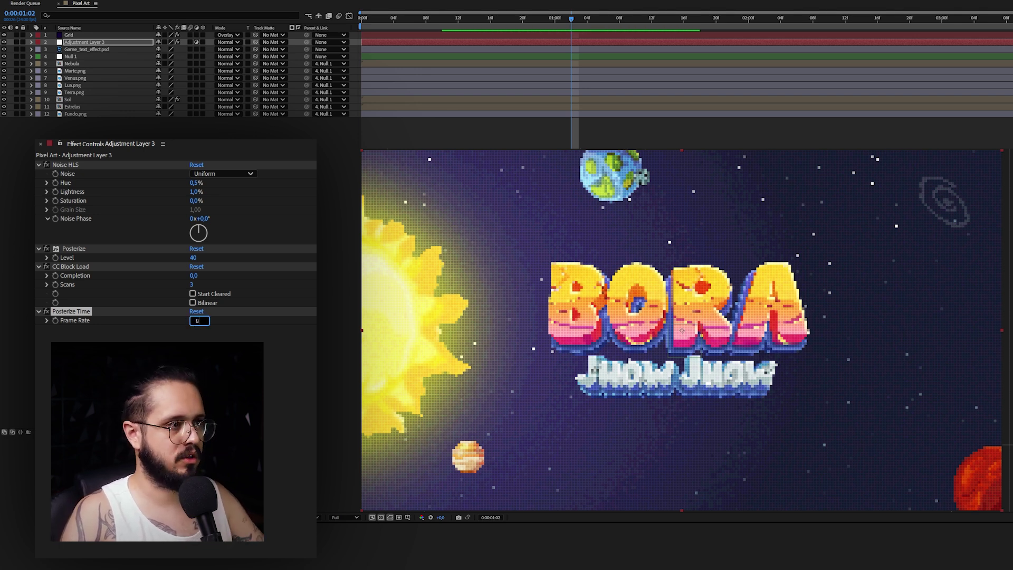
pyautogui.press('Return')
# - Preview the animation from the first frame of the Pixel Art composition
pyautogui.press('Home')
pyautogui.moveTo(462, 18); pyautogui.dragTo(349, 34)
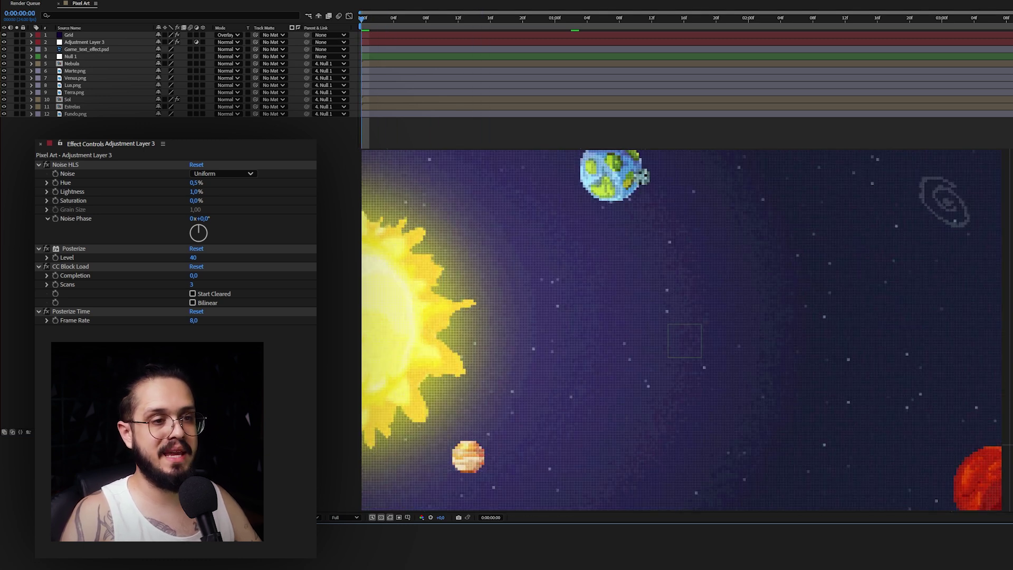
pyautogui.press('space')
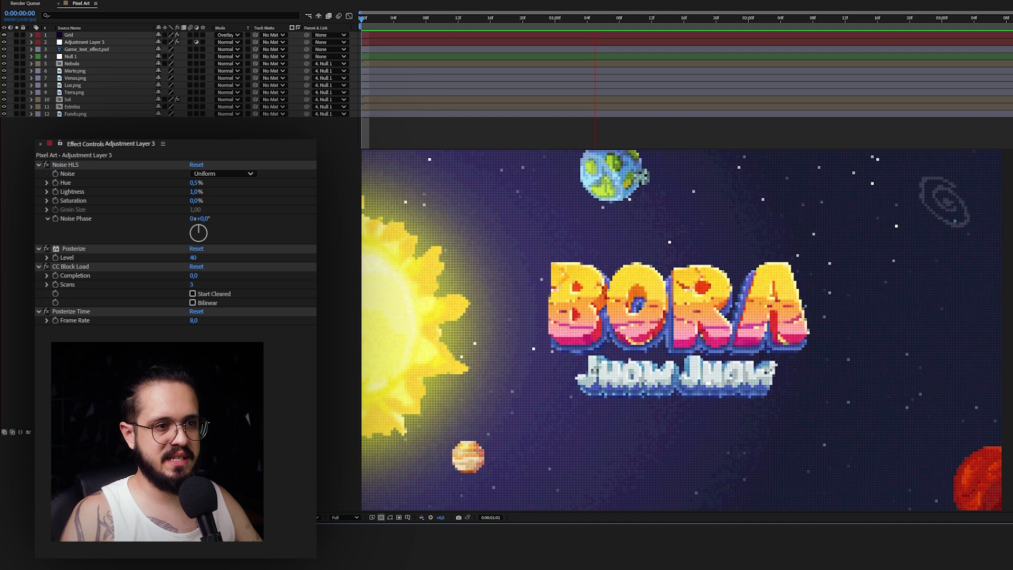